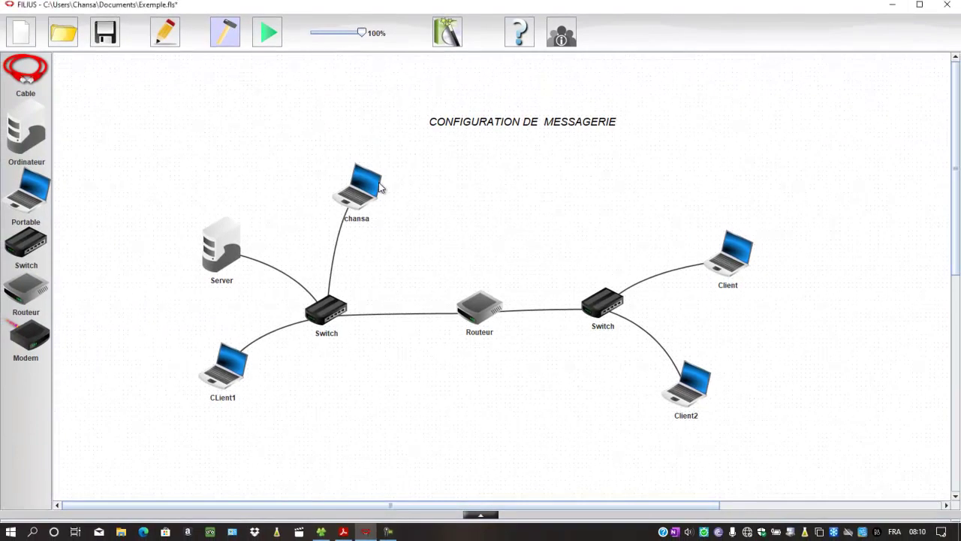
- Review chansa's network settings: IP 192.168.0.11, gateway 192.168.0.1, DNS 192.168.0.8
{"action": "left_click", "coordinate": [380, 187]}
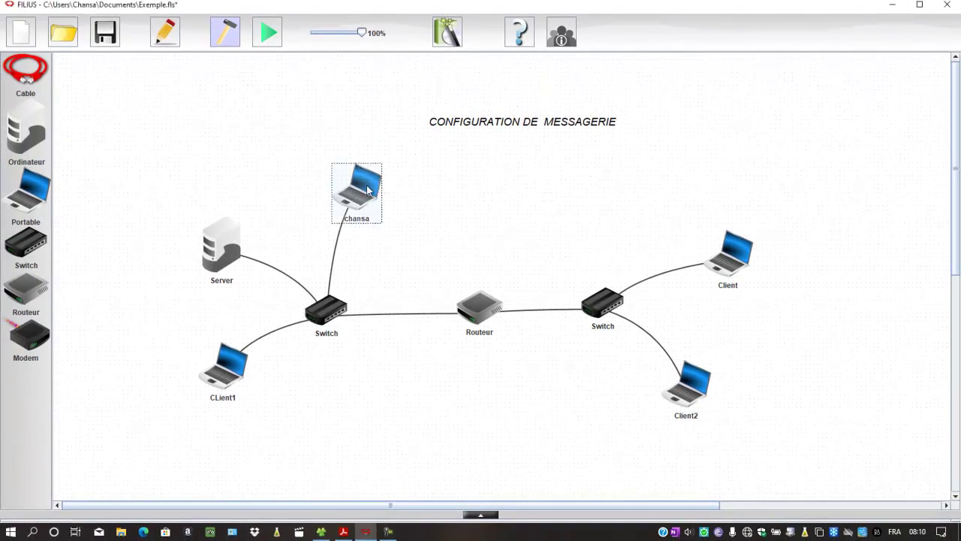
{"action": "right_click", "coordinate": [368, 186]}
{"action": "left_click", "coordinate": [388, 194]}
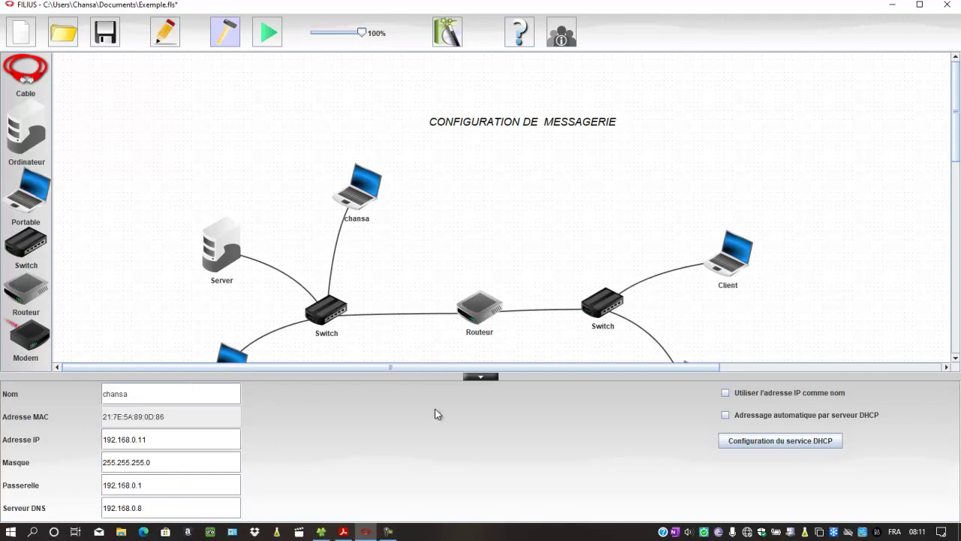
{"action": "left_click", "coordinate": [485, 378]}
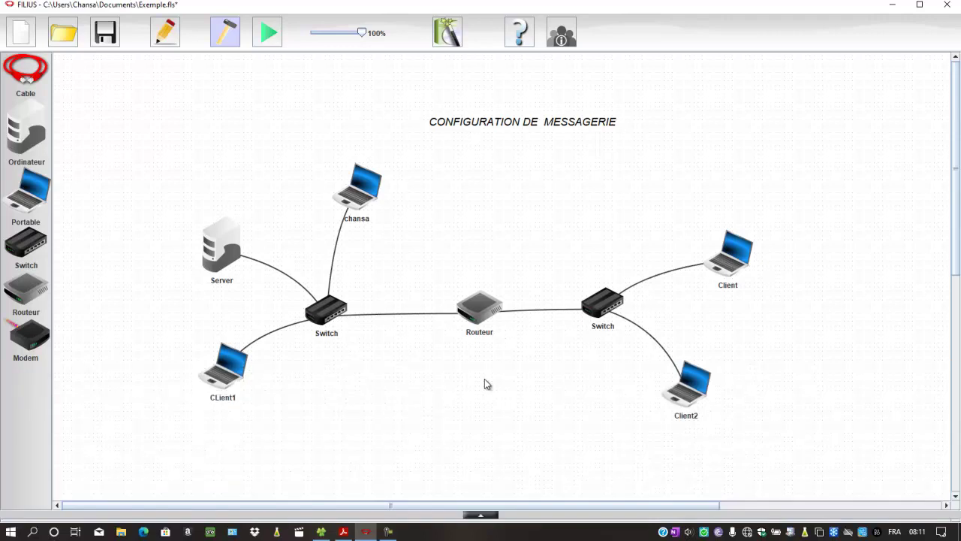
- Check Client2's network settings showing 172.16.16.6 with gateway 172.16.16.1
{"action": "right_click", "coordinate": [695, 383]}
{"action": "left_click", "coordinate": [708, 392]}
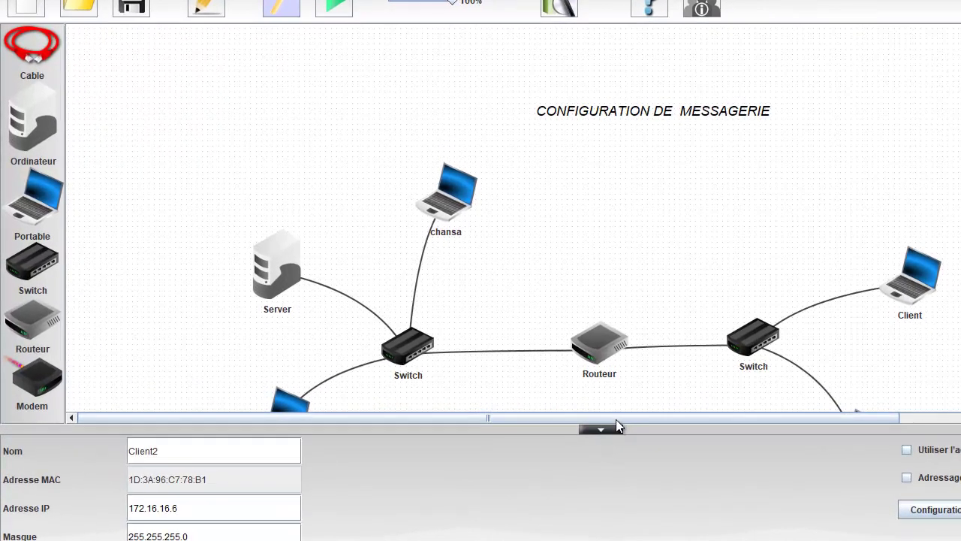
{"action": "left_click", "coordinate": [616, 428]}
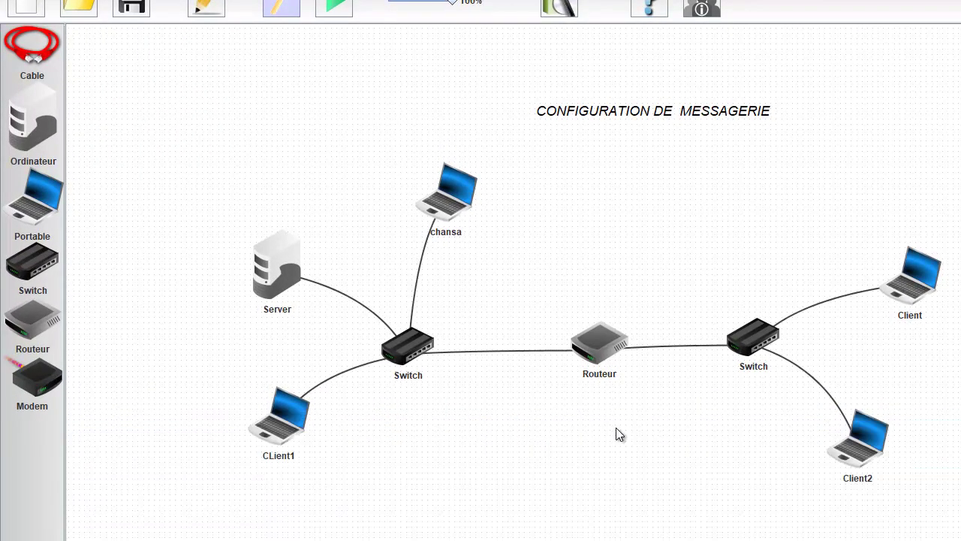
- Inspect the Routeur's interfaces 192.168.0.1 and 172.16.16.1, then collapse its settings panel
{"action": "right_click", "coordinate": [594, 340]}
{"action": "left_click", "coordinate": [607, 347]}
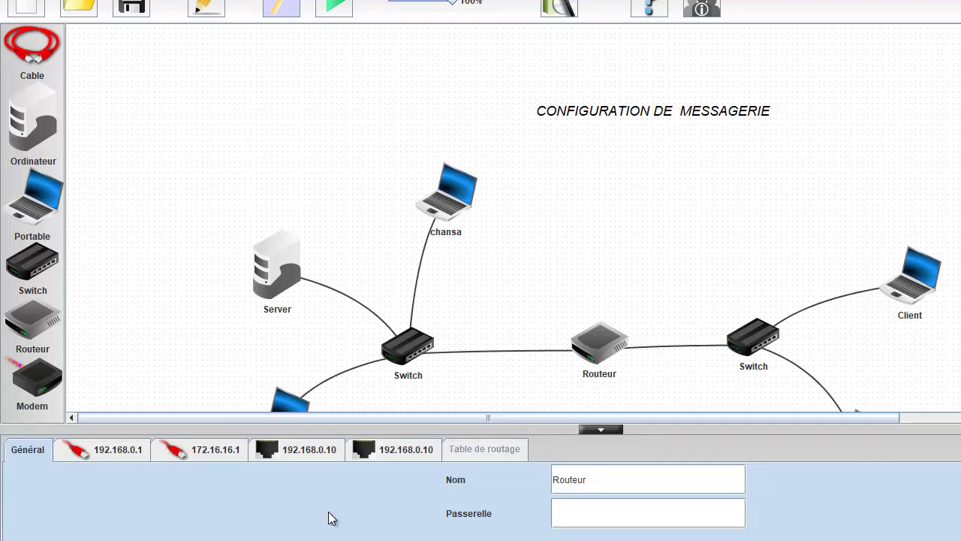
{"action": "left_click", "coordinate": [117, 452]}
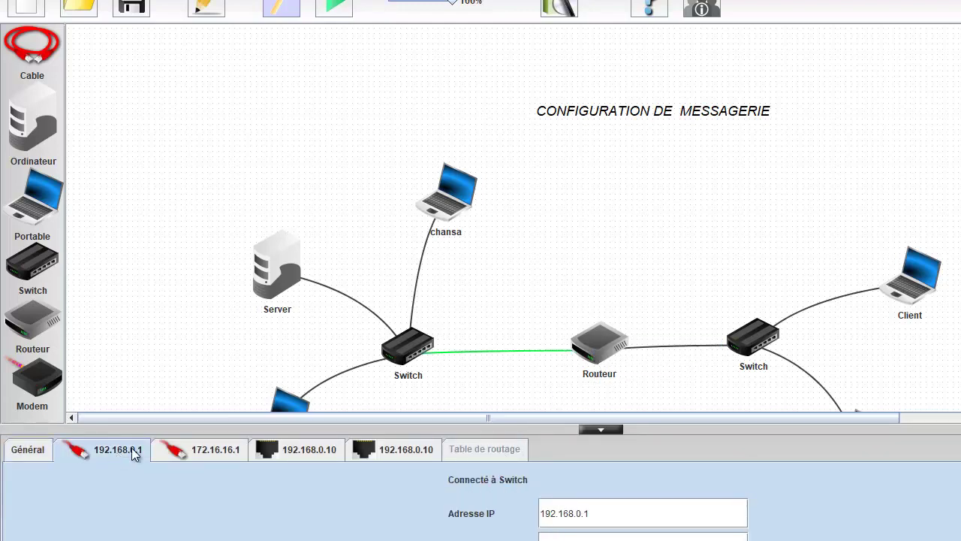
{"action": "left_click", "coordinate": [183, 453]}
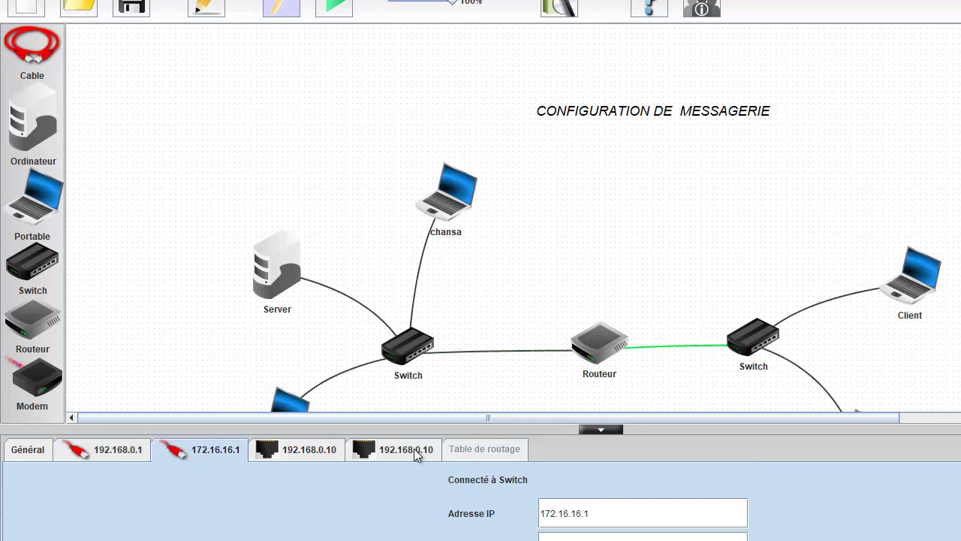
{"action": "left_click", "coordinate": [30, 455]}
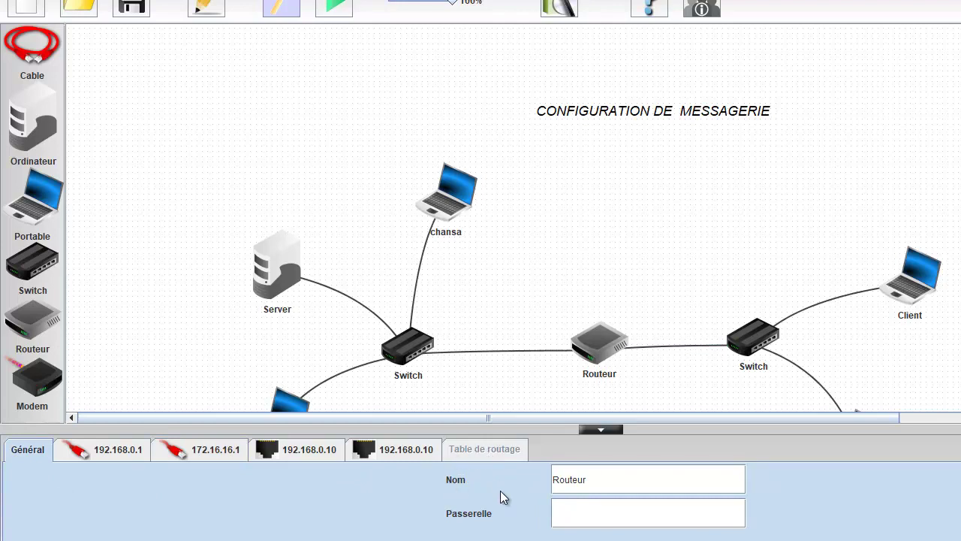
{"action": "left_click", "coordinate": [614, 429]}
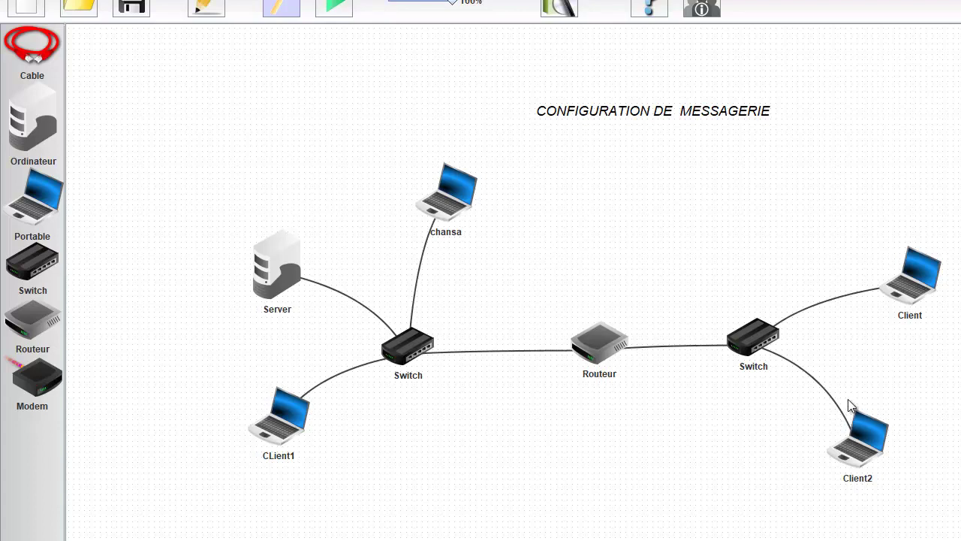
- Switch Filius into simulation mode
{"action": "right_click", "coordinate": [869, 440]}
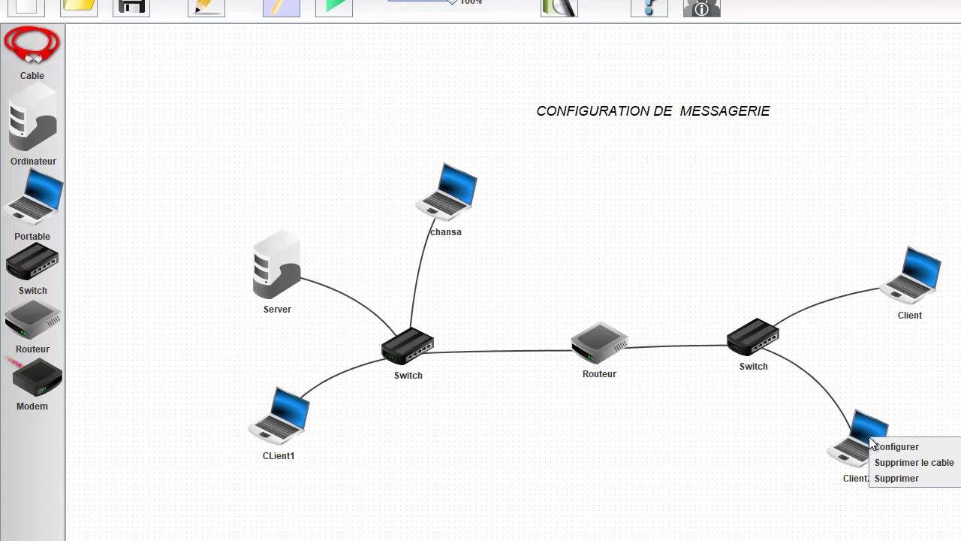
{"action": "left_click", "coordinate": [883, 389]}
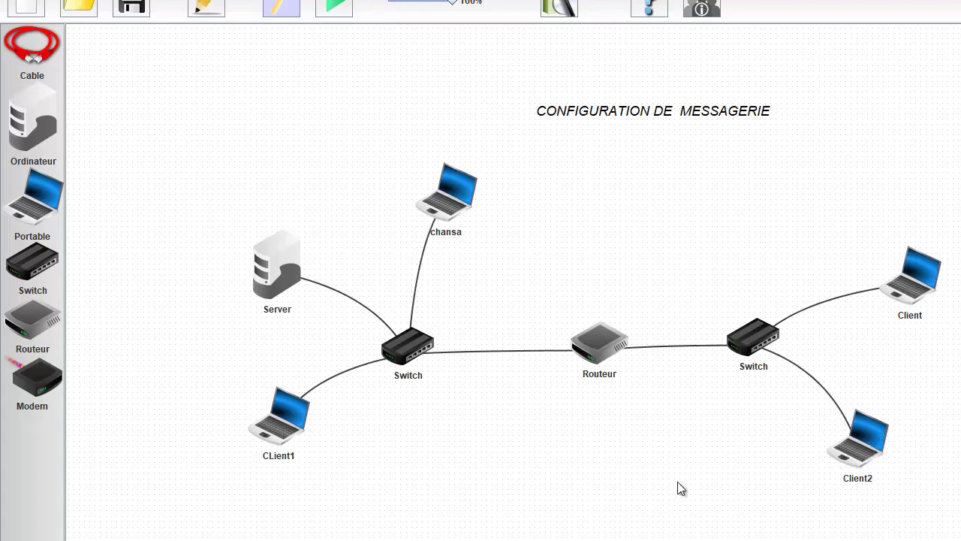
{"action": "left_click", "coordinate": [336, 5]}
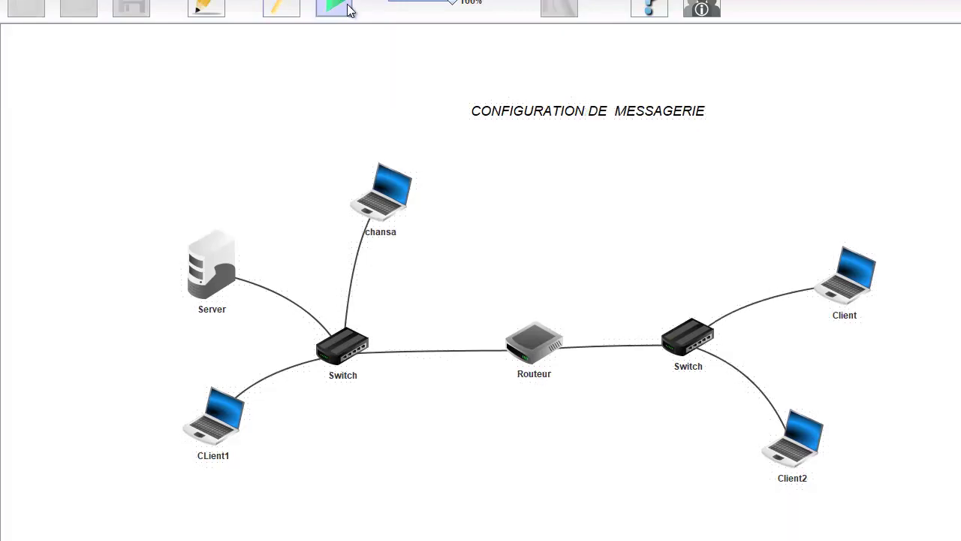
- Open Client2's desktop and move it to the right of the network diagram
{"action": "right_click", "coordinate": [807, 436]}
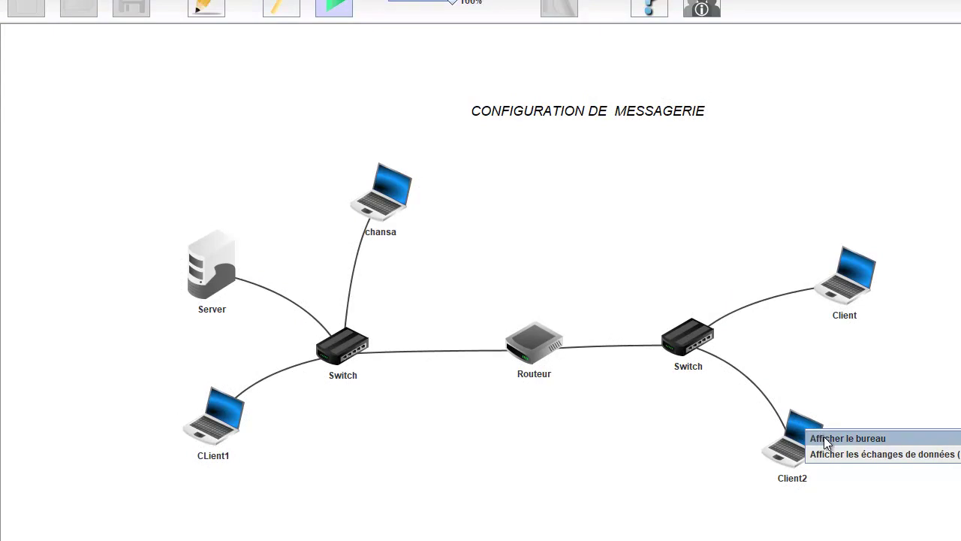
{"action": "left_click", "coordinate": [823, 437]}
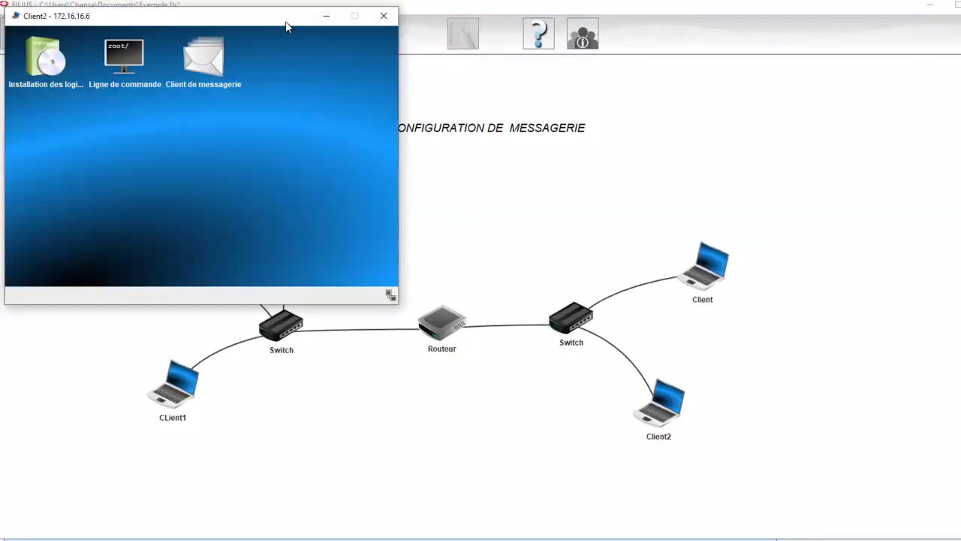
{"action": "left_click_drag", "start_coordinate": [285, 27], "coordinate": [859, 188]}
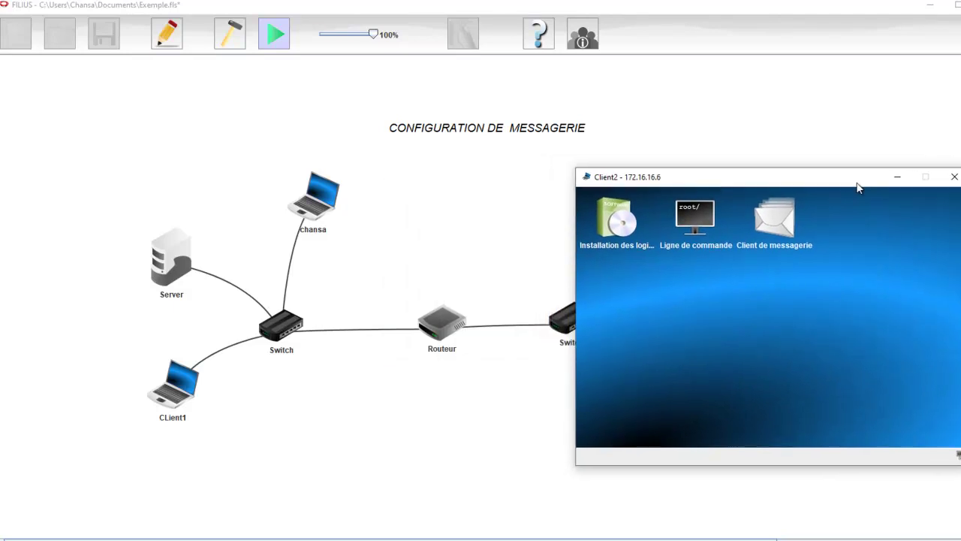
- On Client2's command line, show the routing table and ping 192.168.0.8
{"action": "left_click", "coordinate": [693, 218]}
{"action": "type", "text": "route"}
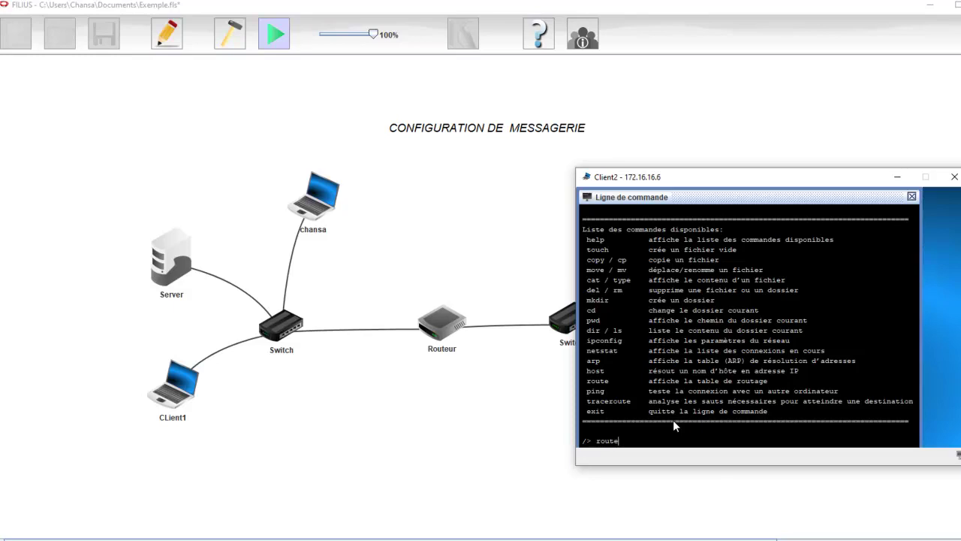
{"action": "key", "text": "Return"}
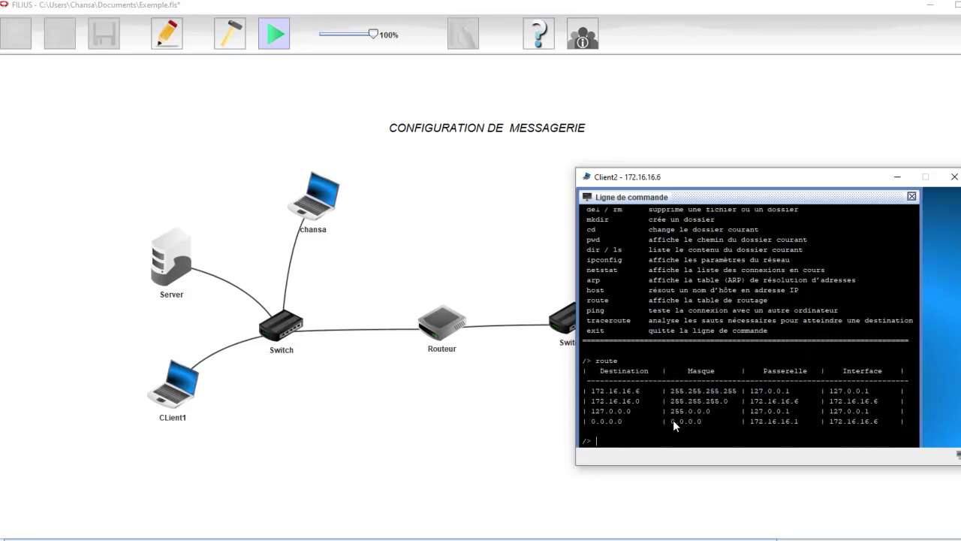
{"action": "type", "text": "ping 192.168.0.8"}
{"action": "key", "text": "Return"}
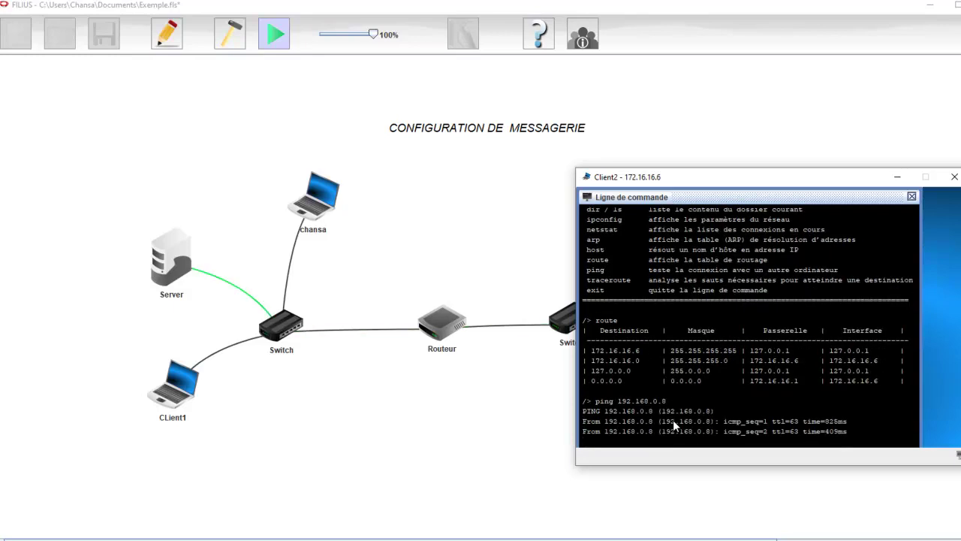
- Traceroute 192.168.0.8 from Client2, confirming 2 hops via 172.16.16.1, then close the terminal
{"action": "type", "text": "ro"}
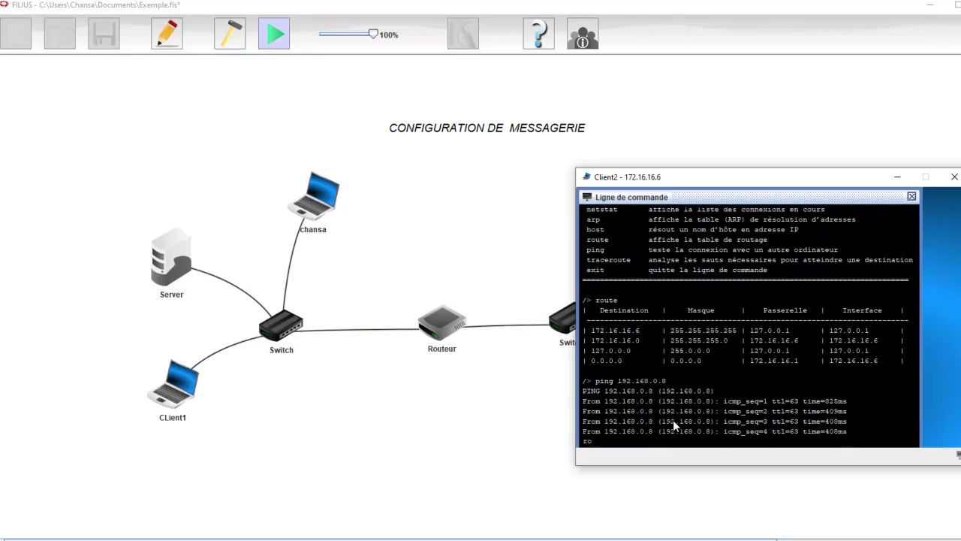
{"action": "type", "text": "traceroute 19"}
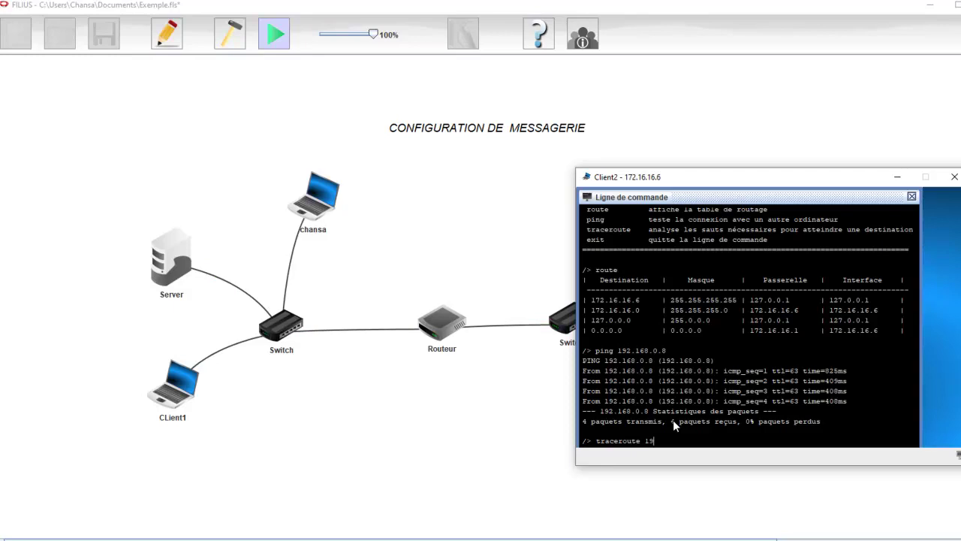
{"action": "type", "text": "2.168.0"}
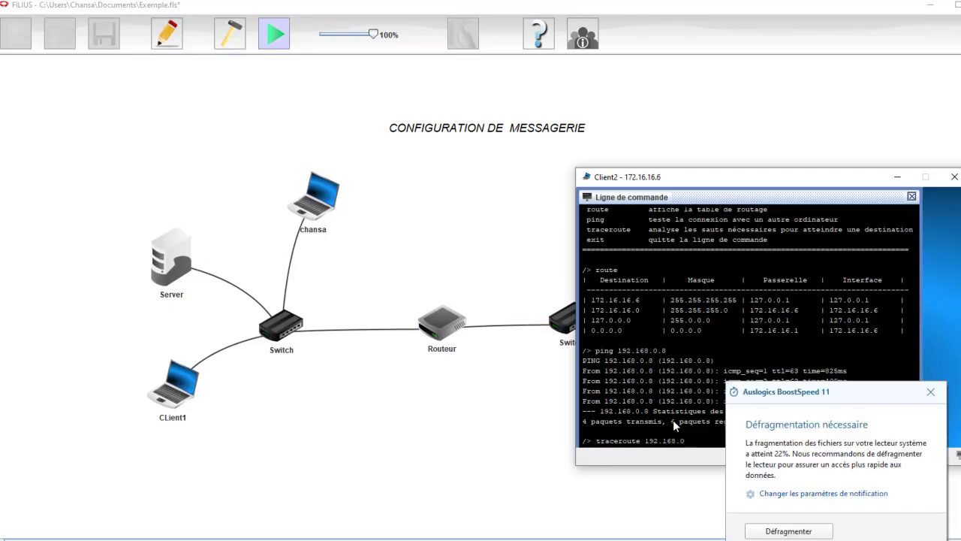
{"action": "left_click", "coordinate": [930, 391]}
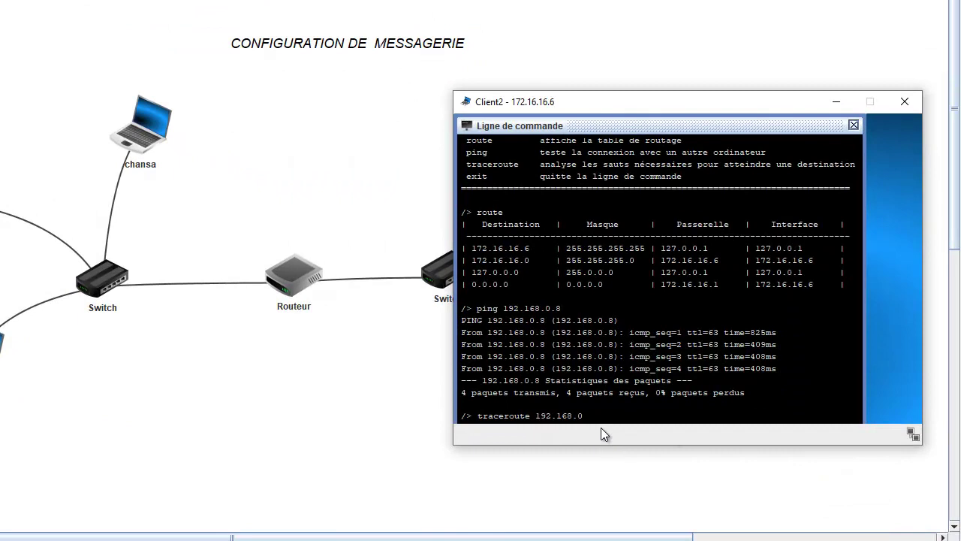
{"action": "type", "text": ".0.8"}
{"action": "key", "text": "Return"}
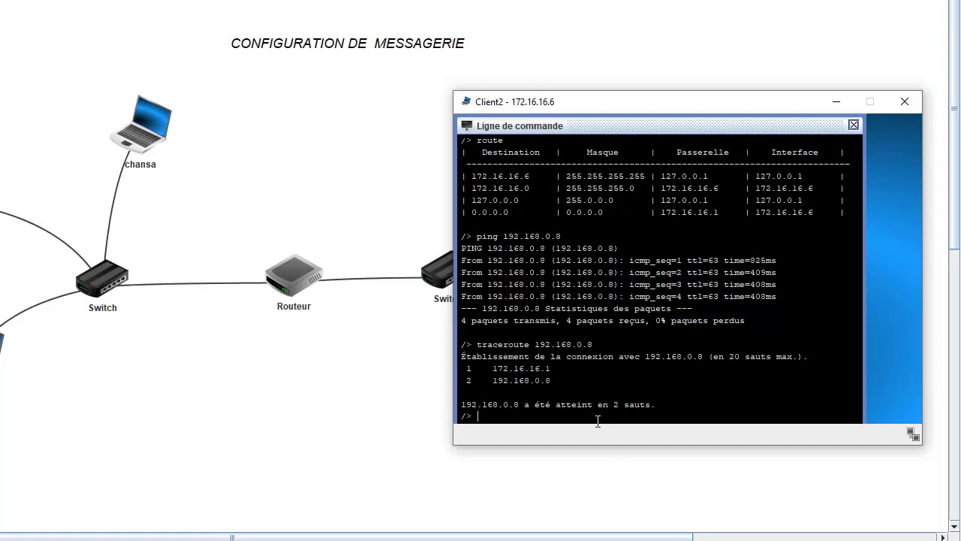
{"action": "left_click", "coordinate": [853, 125]}
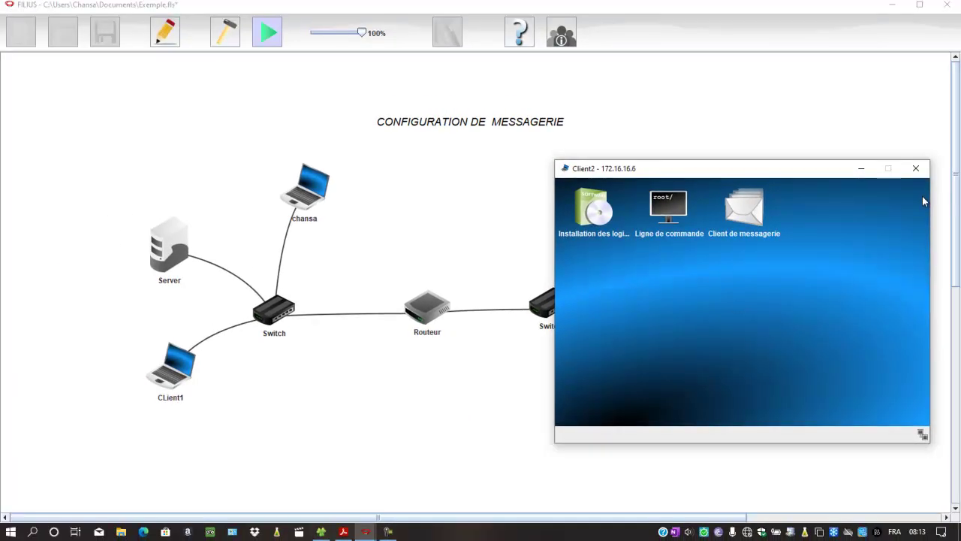
- Run ipconfig on the top-left laptop, confirming 192.168.0.11, gateway 192.168.0.1, DNS 192.168.0.8
{"action": "left_click", "coordinate": [916, 170]}
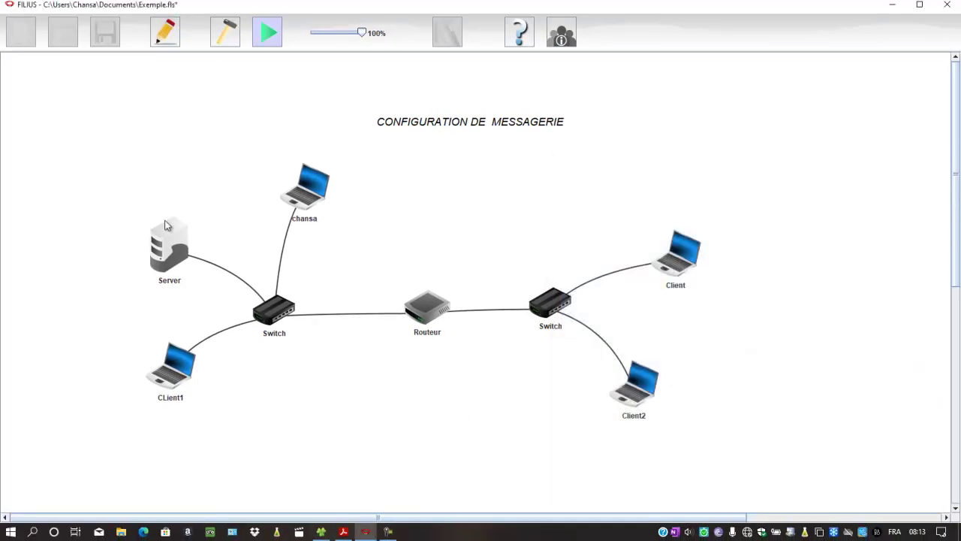
{"action": "left_click", "coordinate": [318, 189]}
{"action": "left_click", "coordinate": [501, 68]}
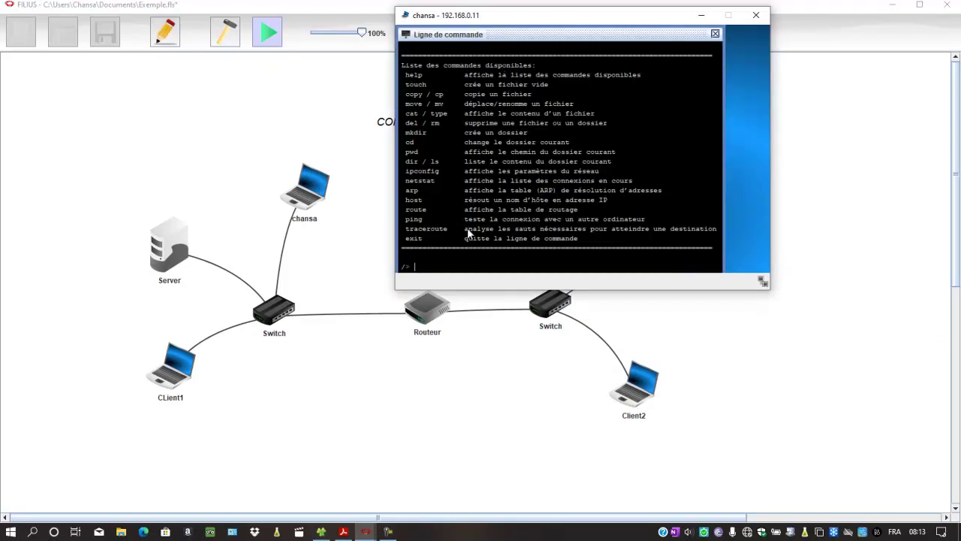
{"action": "type", "text": "ipconfig"}
{"action": "key", "text": "Return"}
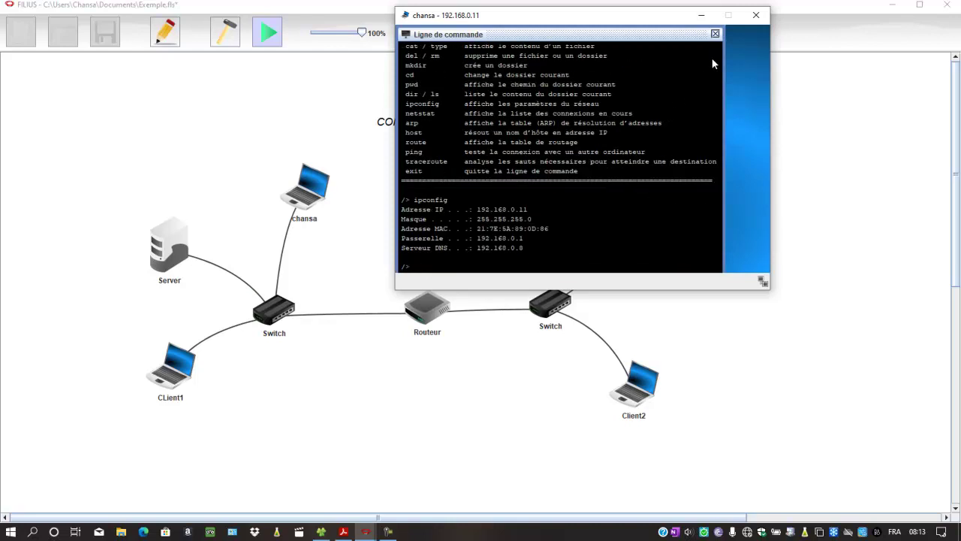
- Close the laptop's command line and desktop windows, returning to the network diagram
{"action": "left_click", "coordinate": [715, 35]}
{"action": "left_click", "coordinate": [755, 15]}
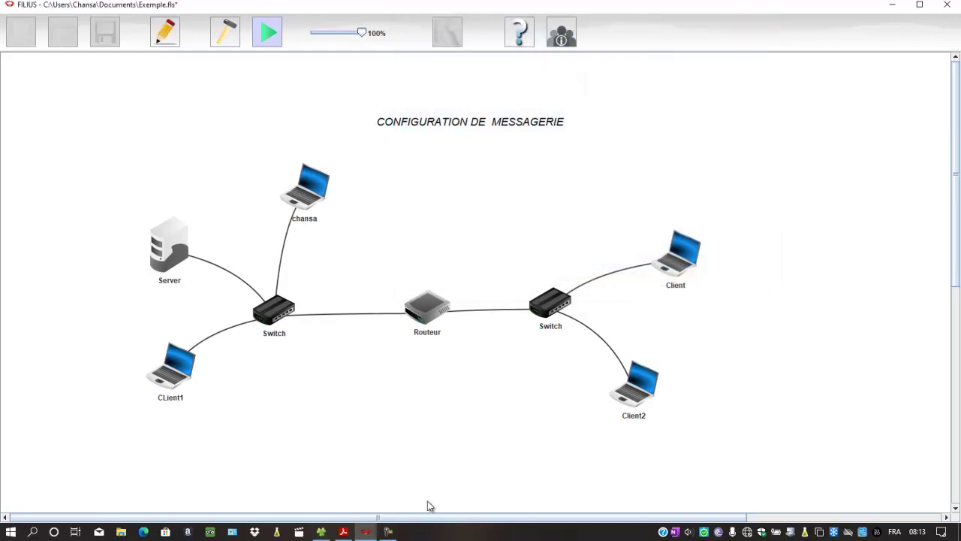
{"action": "left_click", "coordinate": [367, 531]}
{"action": "left_click", "coordinate": [366, 531]}
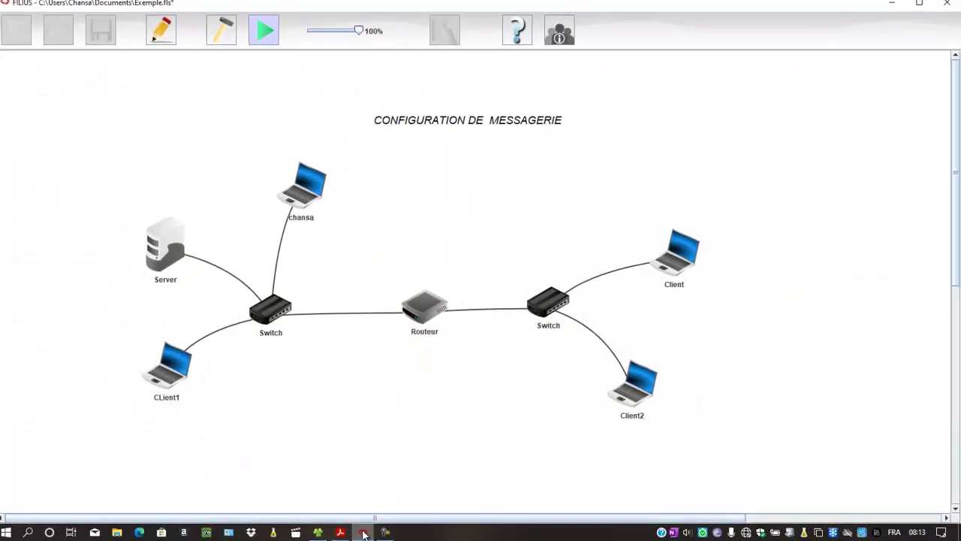
{"action": "left_click", "coordinate": [582, 383]}
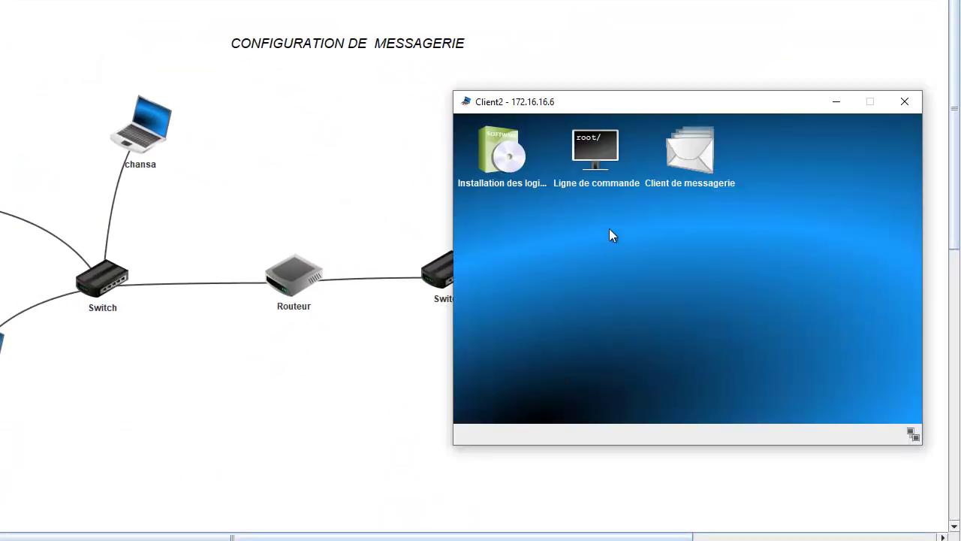
{"action": "left_click", "coordinate": [626, 185]}
{"action": "type", "text": "ping 192.168.0.11"}
{"action": "key", "text": "Return"}
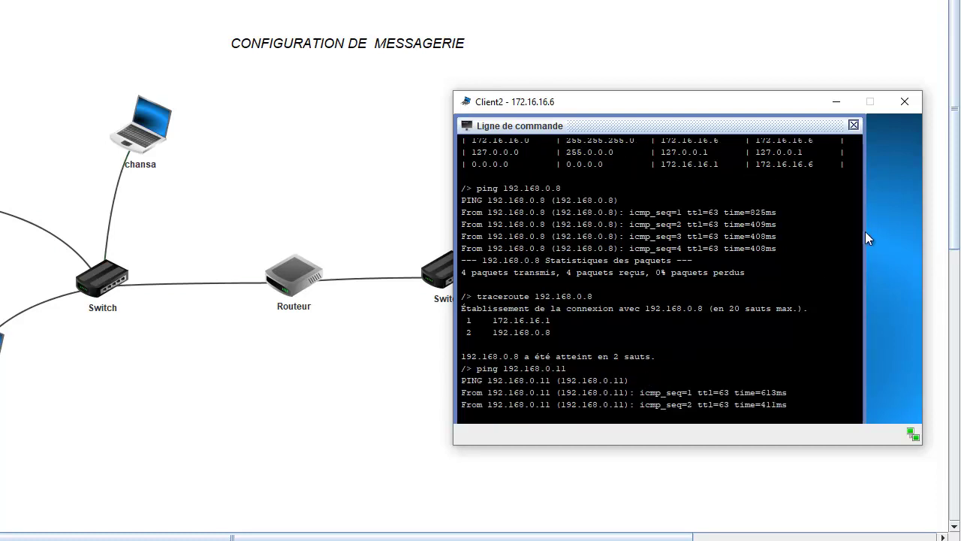
{"action": "left_click", "coordinate": [854, 125]}
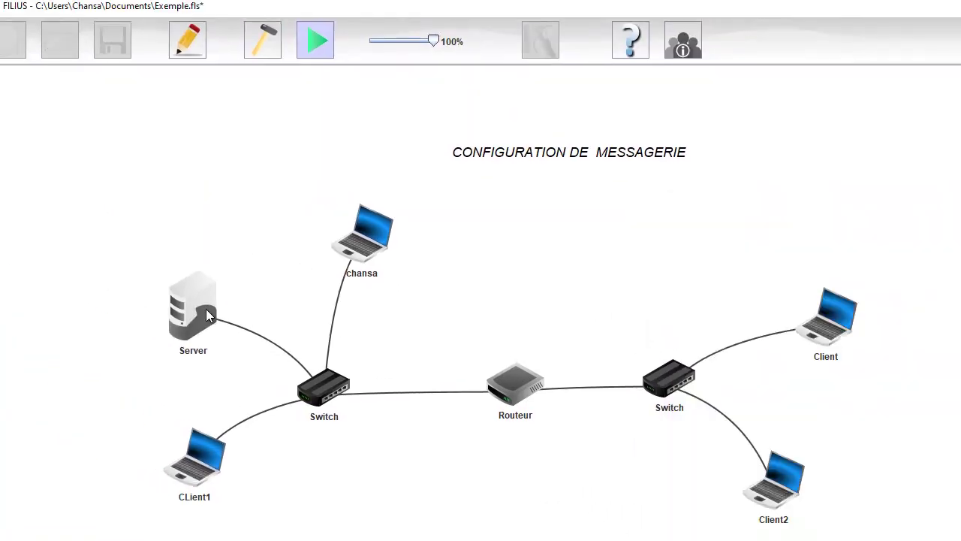
{"action": "double_click", "coordinate": [206, 315]}
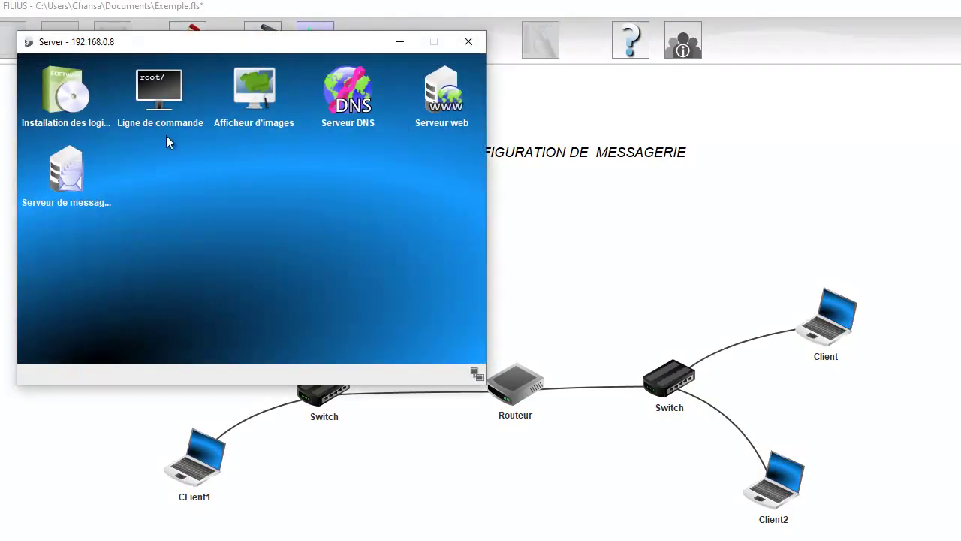
{"action": "left_click", "coordinate": [66, 101]}
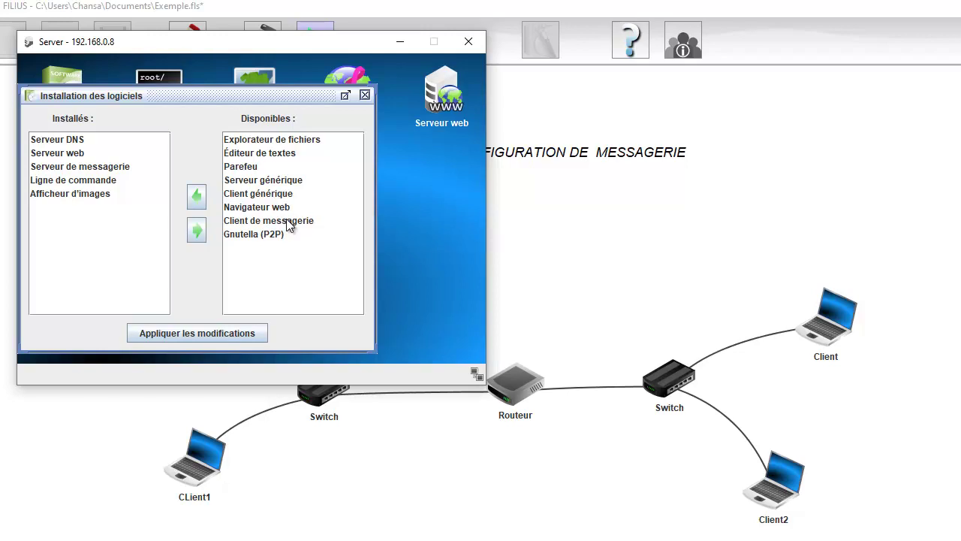
{"action": "left_click", "coordinate": [89, 169]}
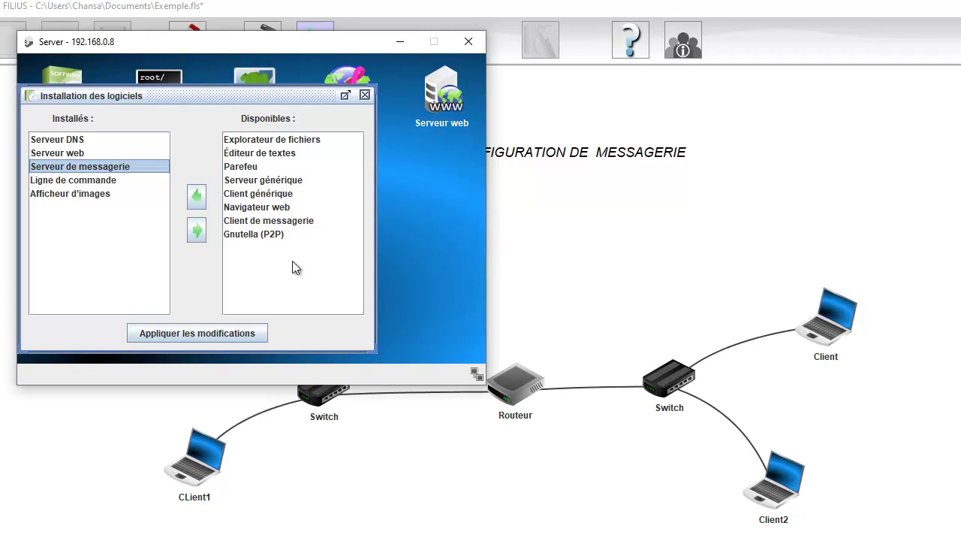
{"action": "left_click", "coordinate": [364, 96]}
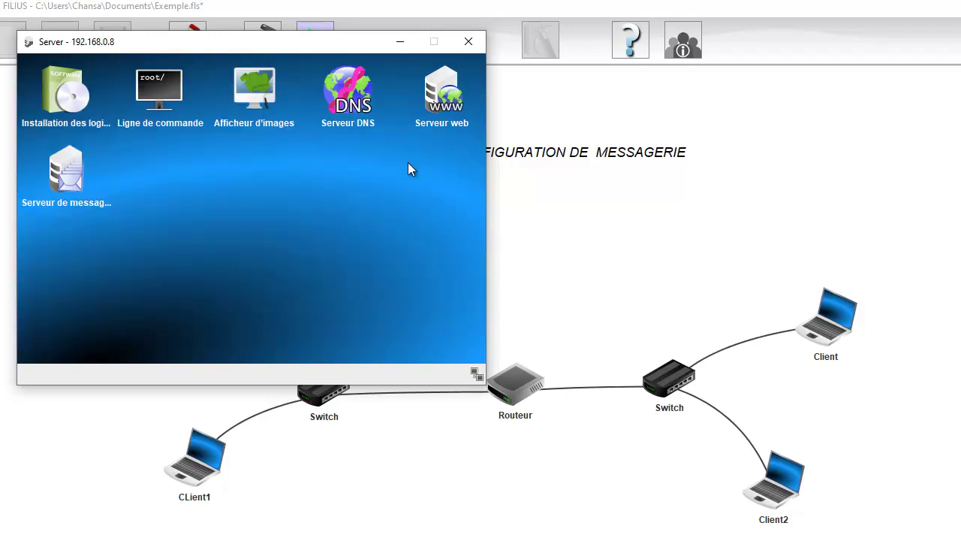
{"action": "left_click", "coordinate": [451, 91]}
{"action": "left_click", "coordinate": [421, 66]}
{"action": "left_click", "coordinate": [368, 84]}
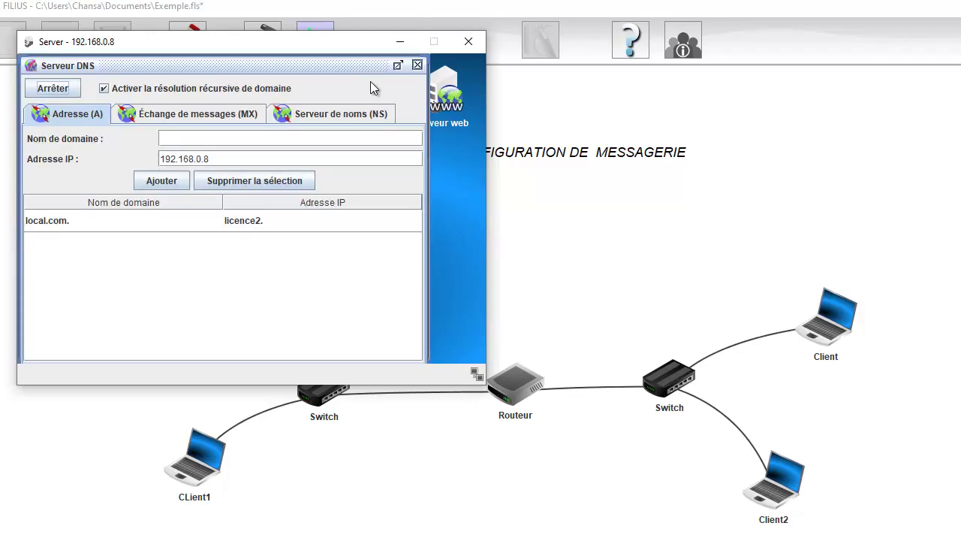
{"action": "left_click", "coordinate": [417, 66]}
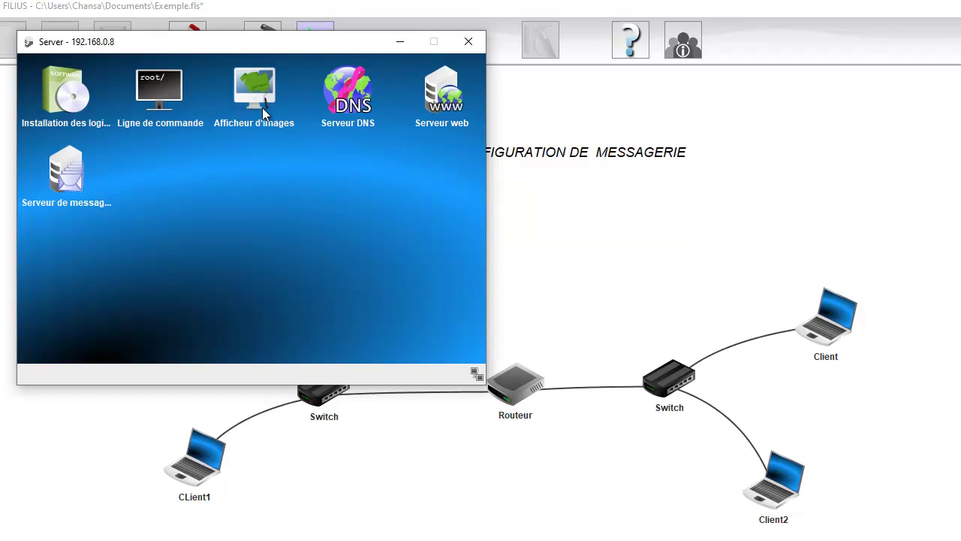
- Open the Server's mail server and restart the local.com mail service
{"action": "left_click", "coordinate": [83, 170]}
{"action": "left_click", "coordinate": [274, 117]}
{"action": "type", "text": "clei"}
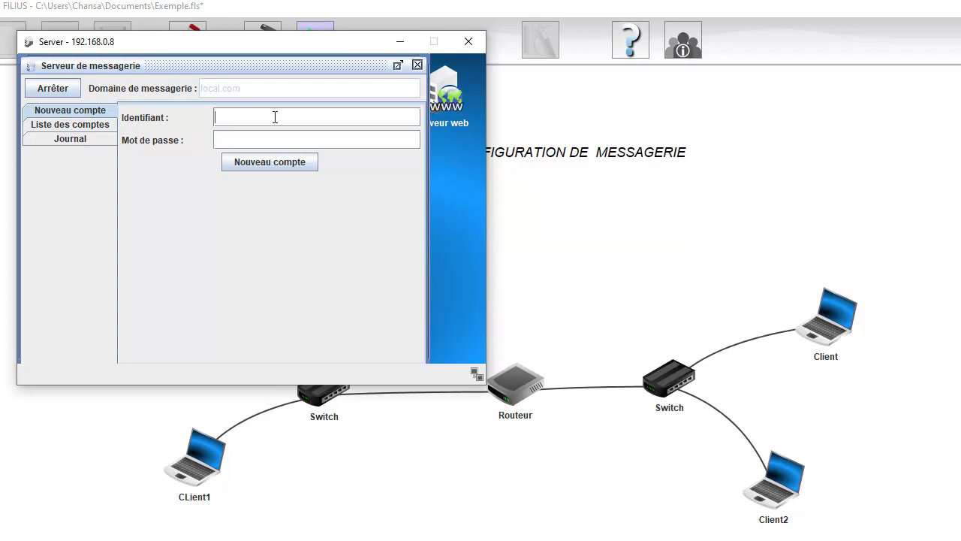
{"action": "left_click", "coordinate": [52, 88]}
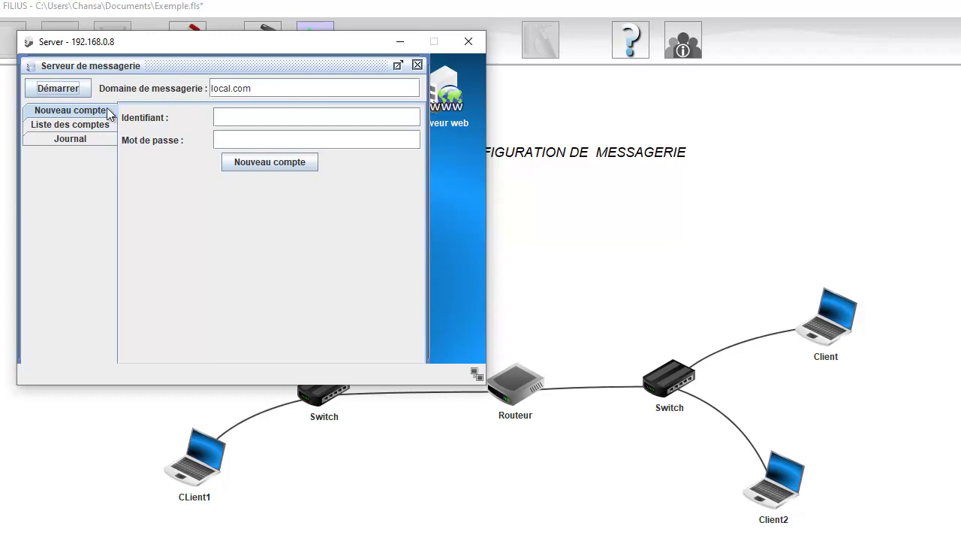
{"action": "left_click", "coordinate": [64, 87]}
- Create the chansa mail account with its username and password
{"action": "left_click", "coordinate": [249, 120]}
{"action": "type", "text": "chansa"}
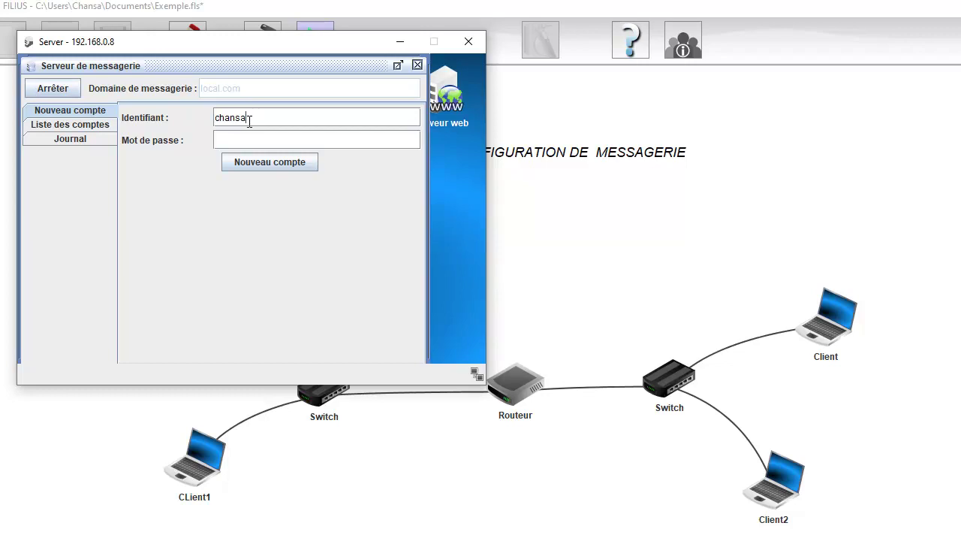
{"action": "left_click", "coordinate": [272, 141]}
{"action": "left_click", "coordinate": [285, 161]}
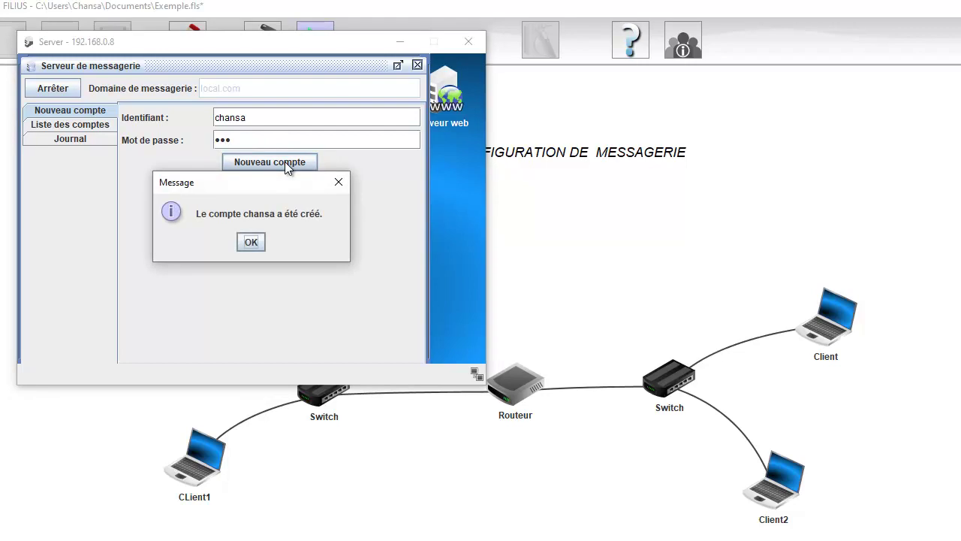
{"action": "left_click", "coordinate": [250, 241]}
- Create the client2 mail account and show the list of accounts
{"action": "left_click", "coordinate": [255, 118]}
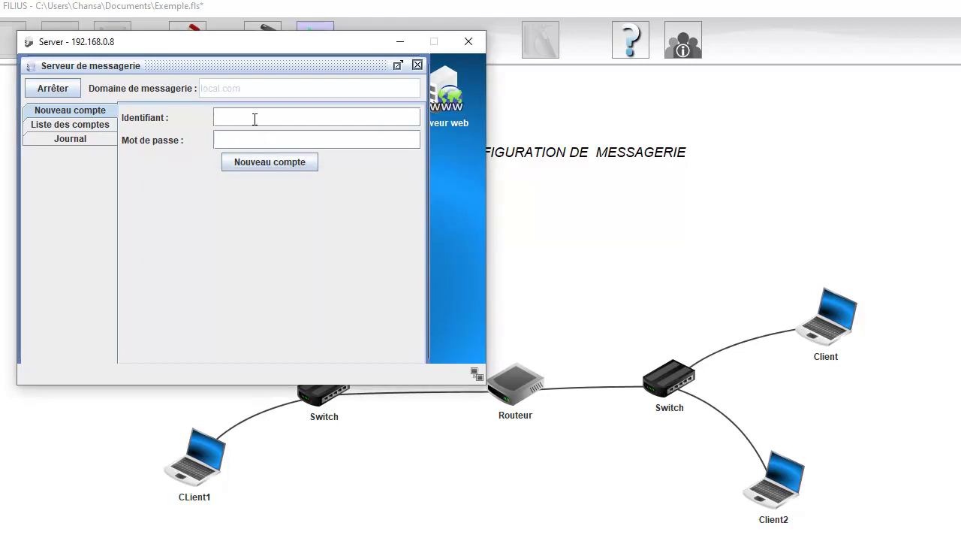
{"action": "type", "text": "client2"}
{"action": "left_click", "coordinate": [283, 160]}
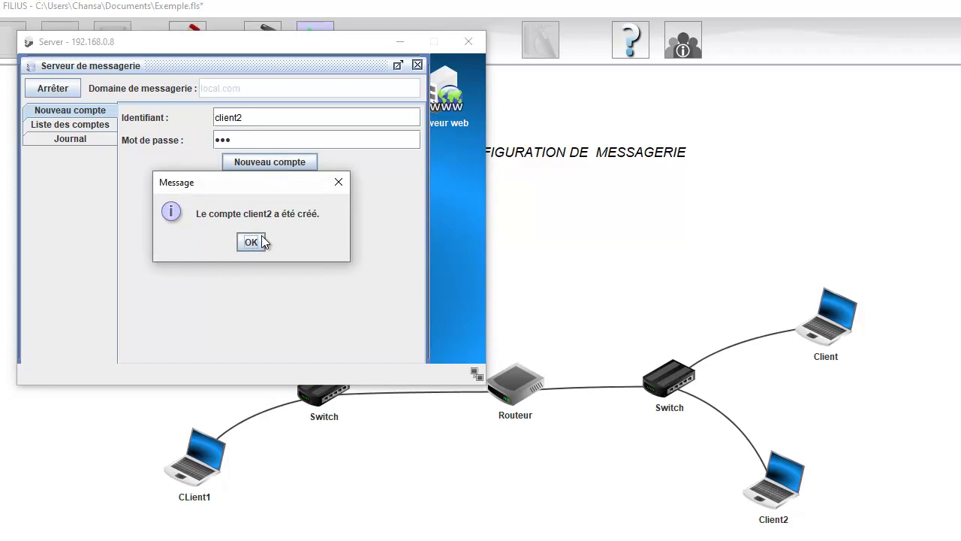
{"action": "left_click", "coordinate": [261, 235]}
{"action": "left_click", "coordinate": [83, 125]}
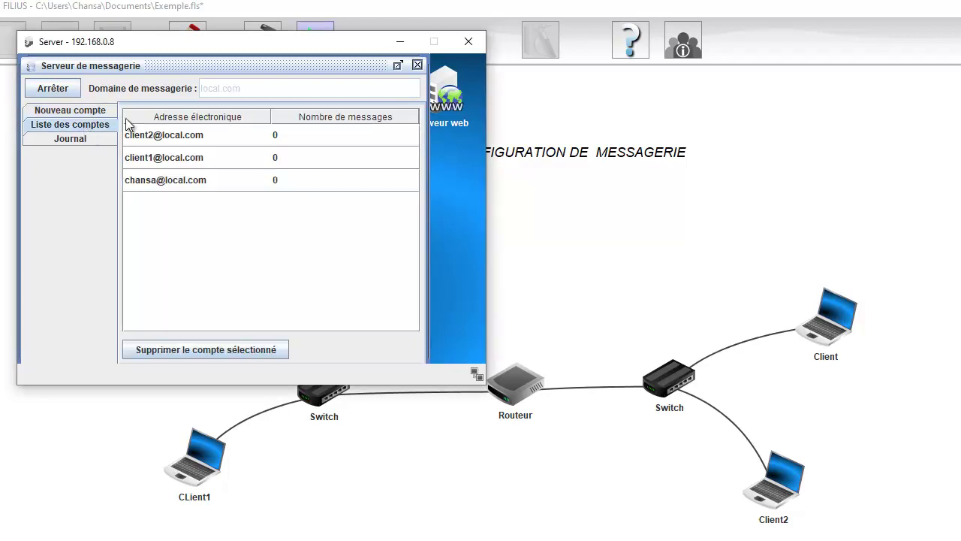
{"action": "left_click", "coordinate": [185, 181]}
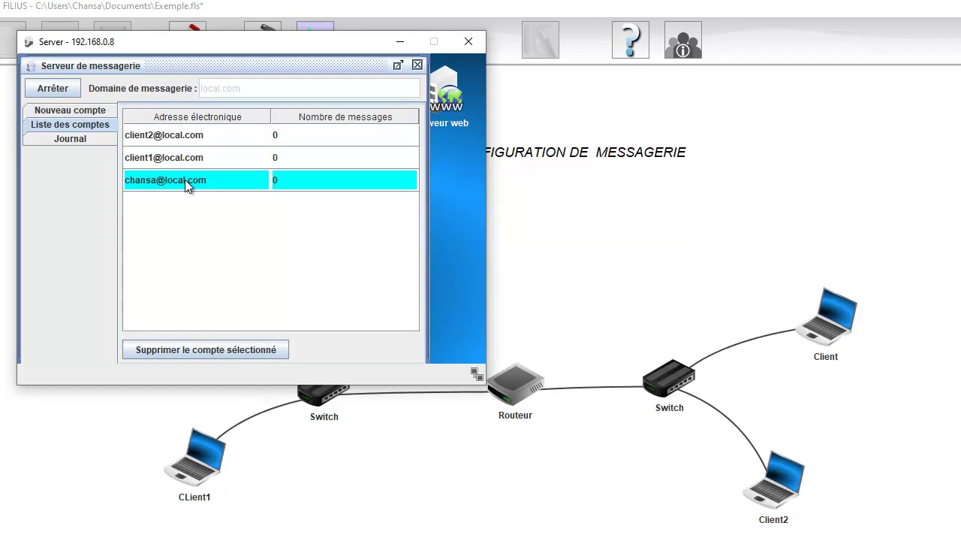
{"action": "left_click", "coordinate": [179, 138]}
{"action": "left_click", "coordinate": [190, 158]}
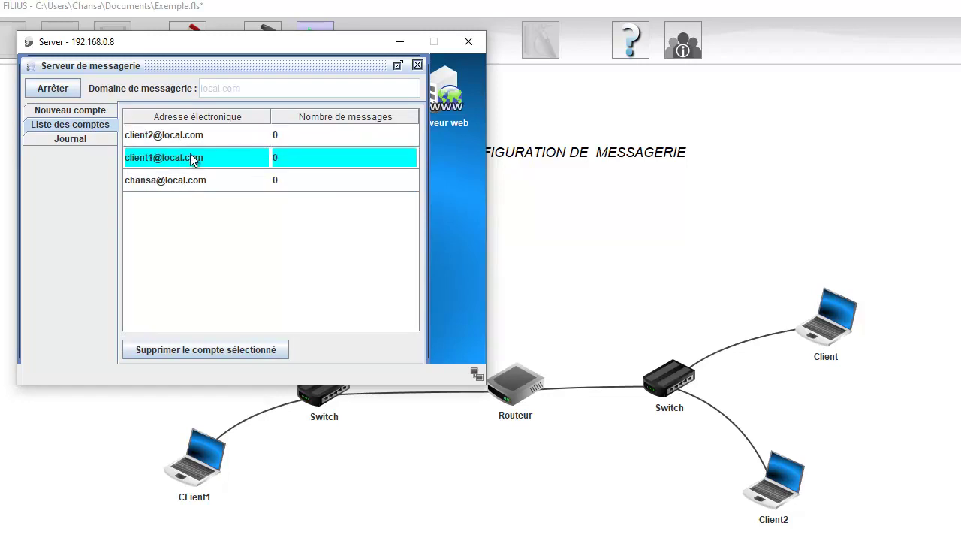
{"action": "left_click", "coordinate": [264, 348]}
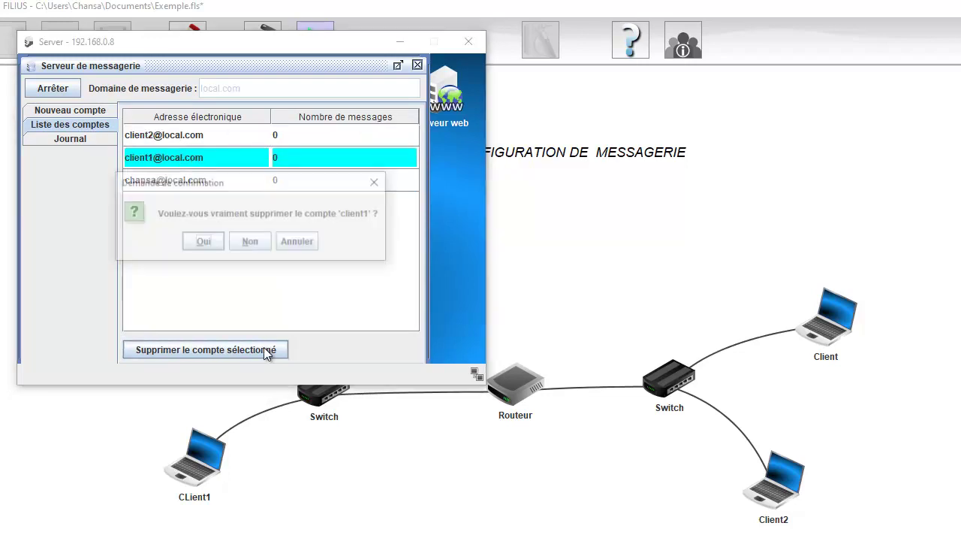
{"action": "left_click", "coordinate": [263, 246]}
{"action": "left_click", "coordinate": [220, 159]}
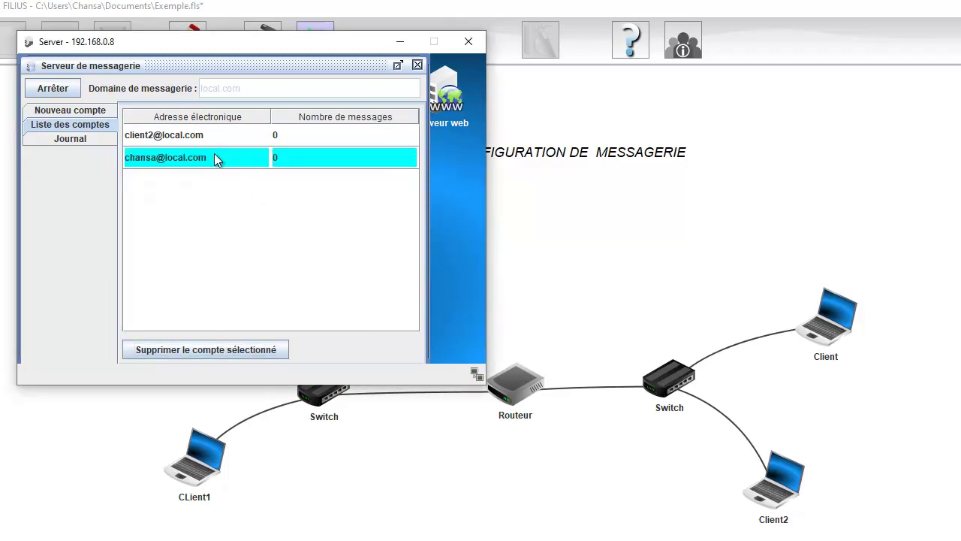
{"action": "left_click", "coordinate": [195, 137]}
{"action": "left_click", "coordinate": [237, 159]}
{"action": "left_click", "coordinate": [418, 66]}
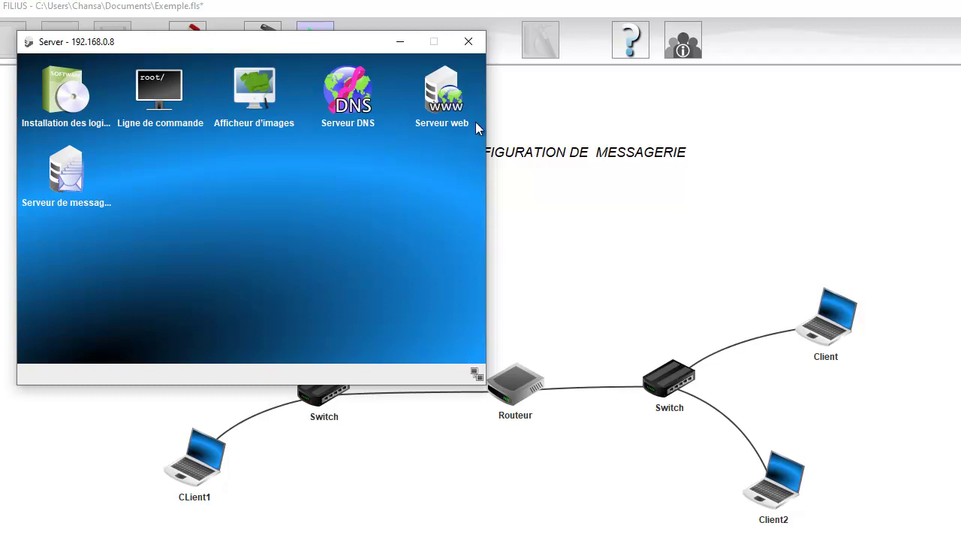
{"action": "left_click", "coordinate": [468, 41]}
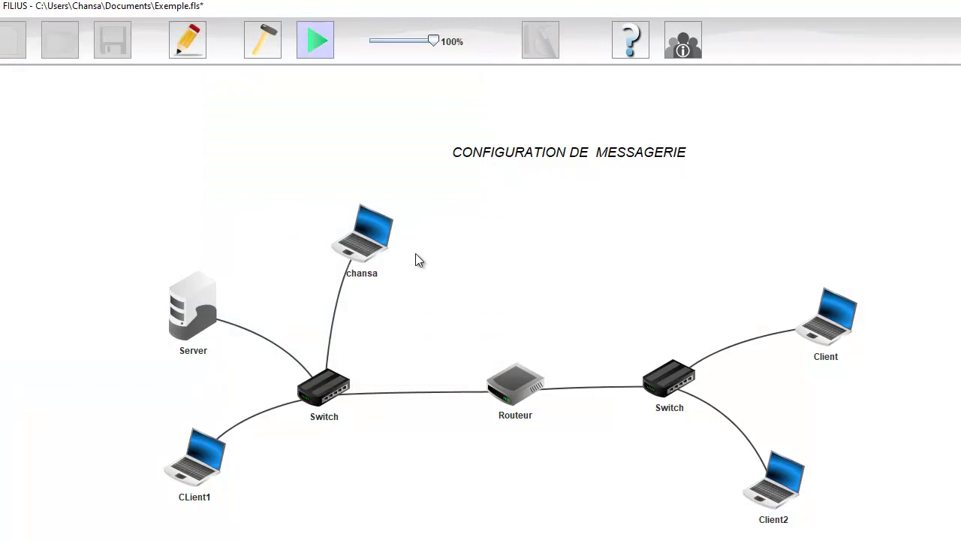
{"action": "left_click", "coordinate": [373, 237]}
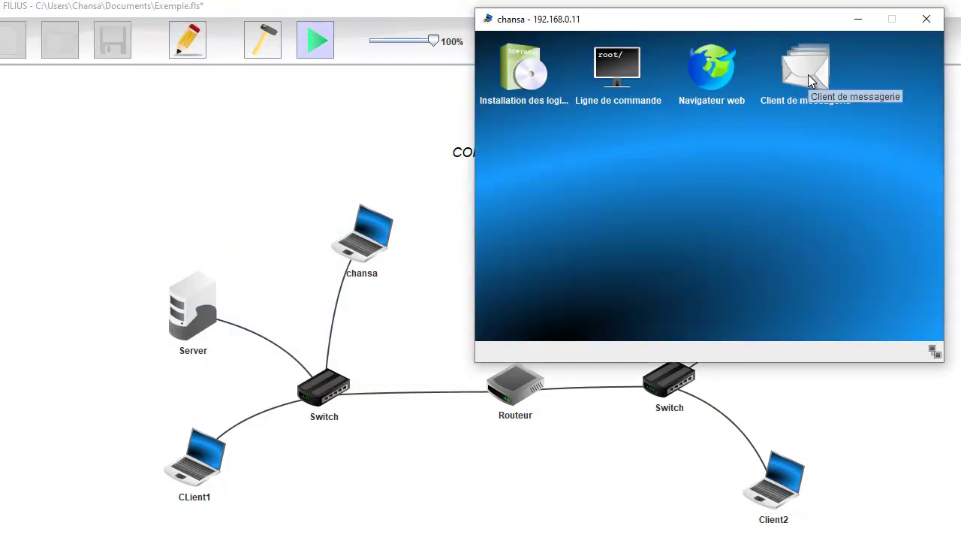
{"action": "left_click", "coordinate": [809, 80]}
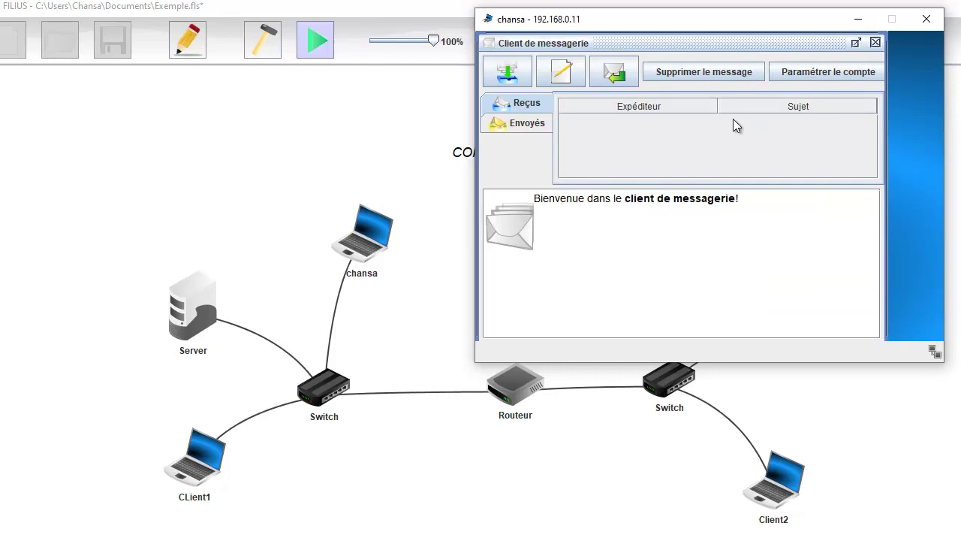
{"action": "left_click", "coordinate": [804, 74]}
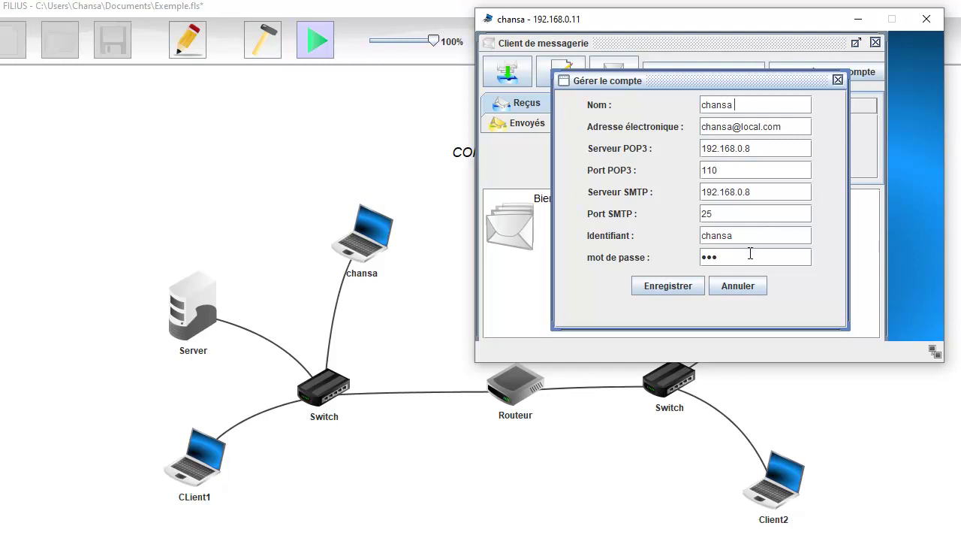
{"action": "left_click", "coordinate": [668, 286]}
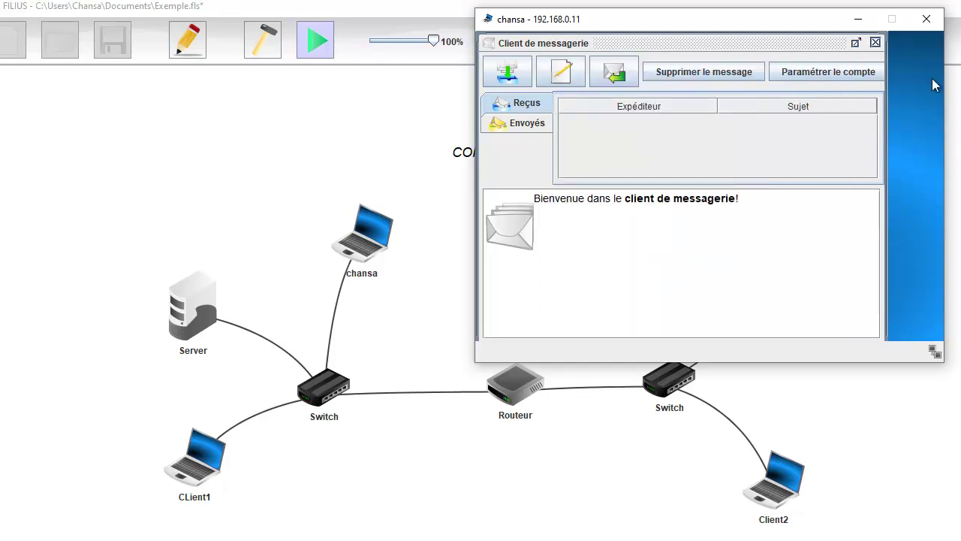
{"action": "left_click", "coordinate": [875, 43]}
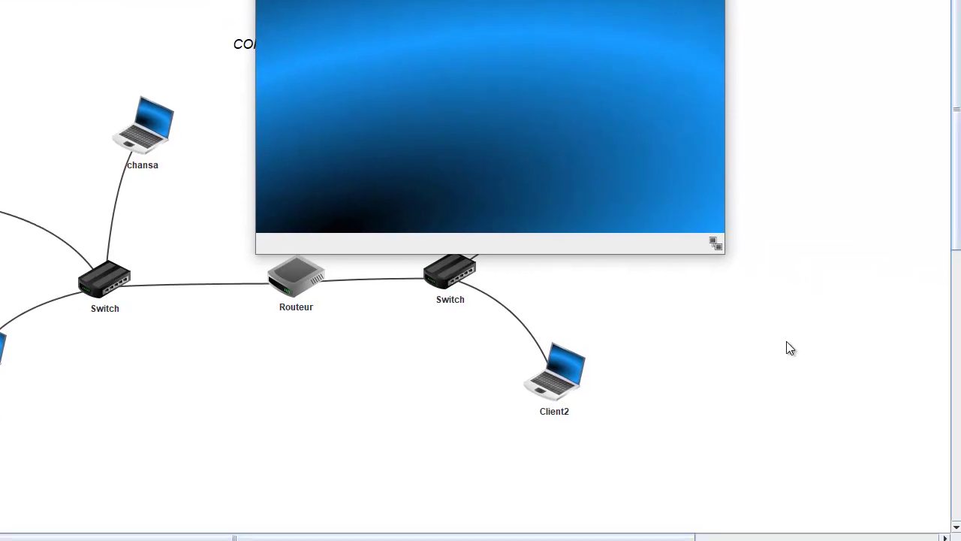
{"action": "left_click", "coordinate": [787, 345]}
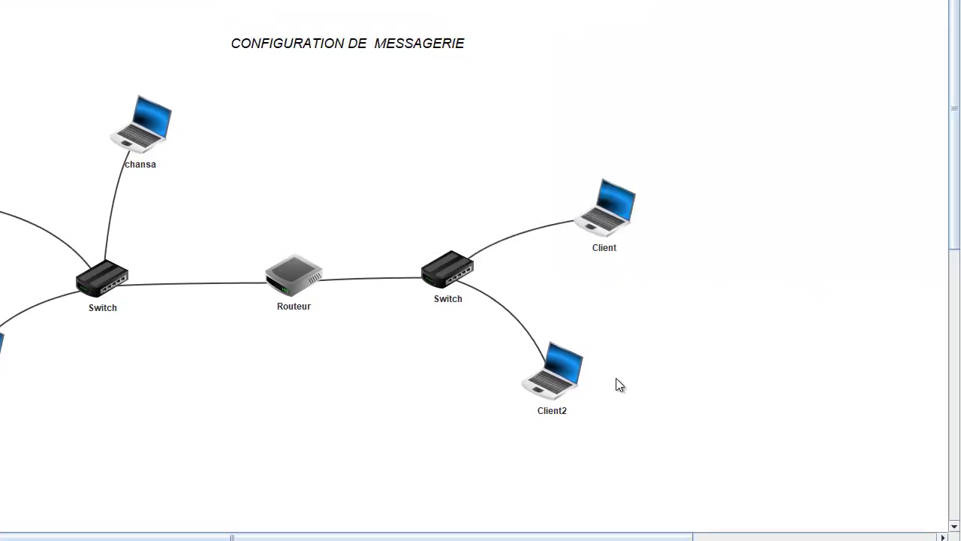
{"action": "left_click", "coordinate": [568, 373]}
{"action": "left_click", "coordinate": [691, 158]}
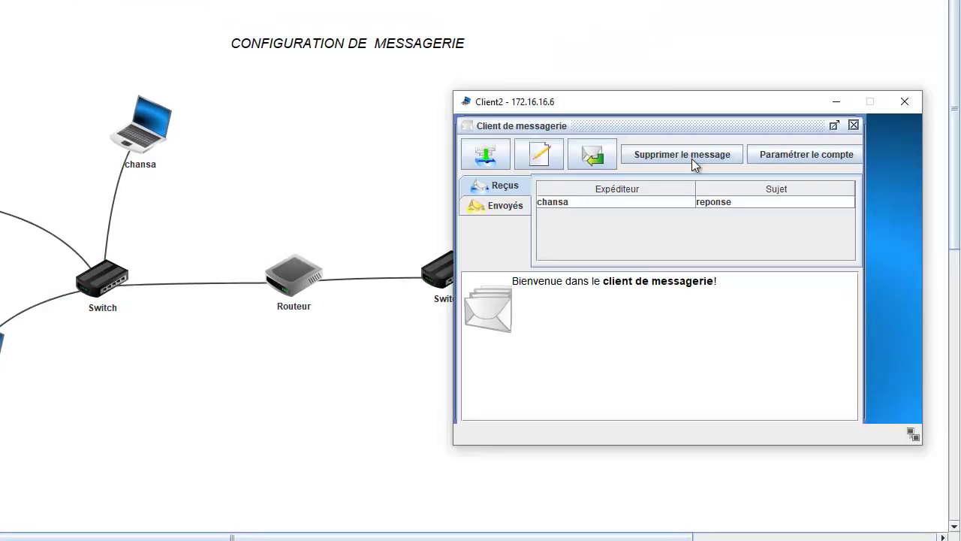
{"action": "left_click", "coordinate": [802, 156]}
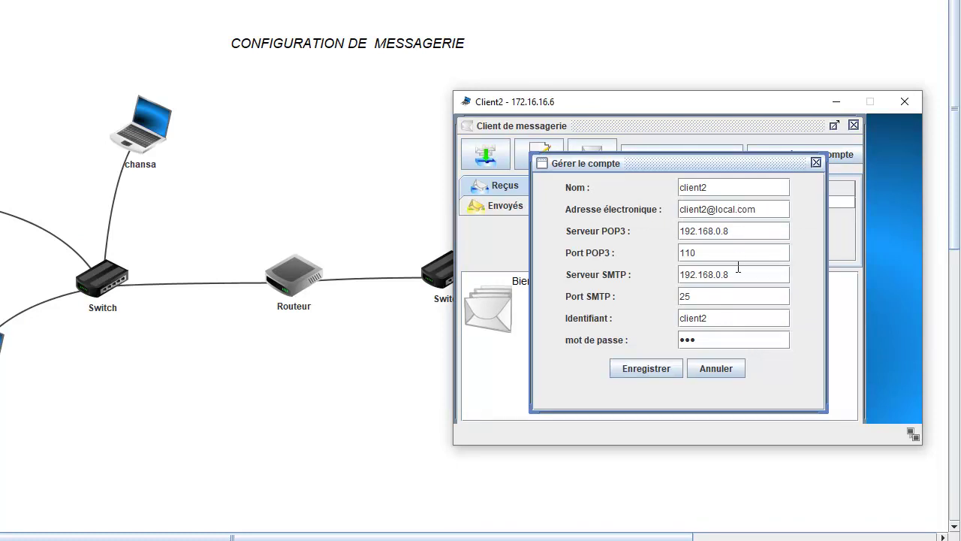
{"action": "left_click", "coordinate": [670, 368]}
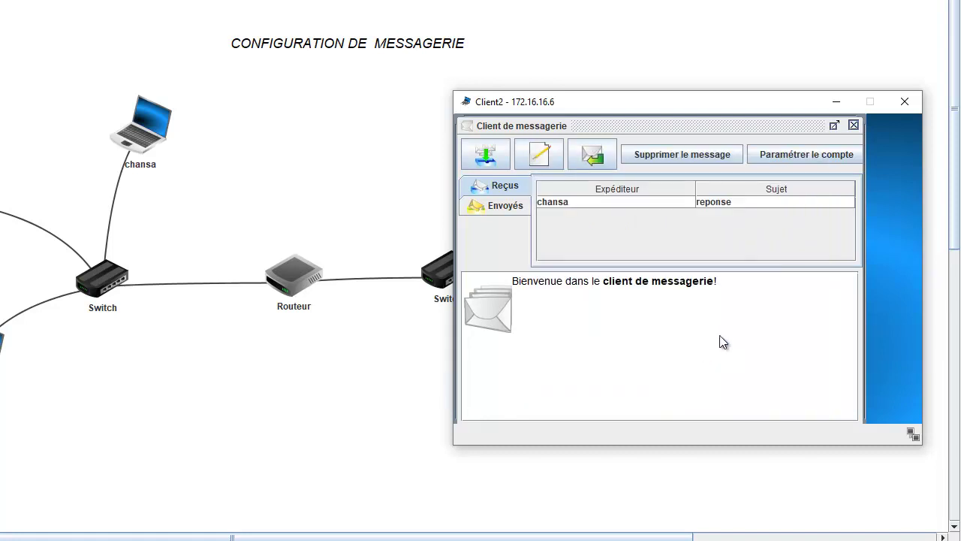
{"action": "left_click", "coordinate": [853, 126]}
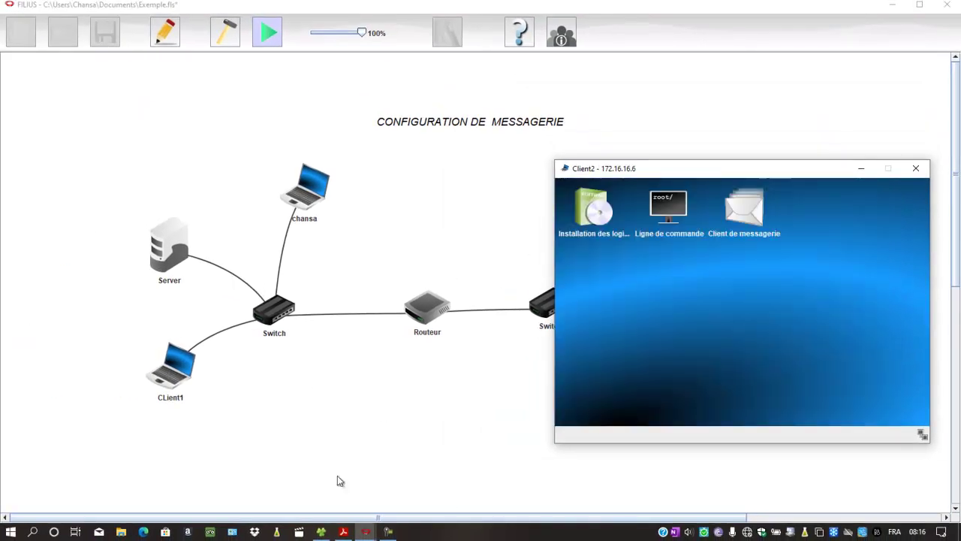
- Close the Client2 and chansa desktop windows
{"action": "left_click", "coordinate": [374, 529]}
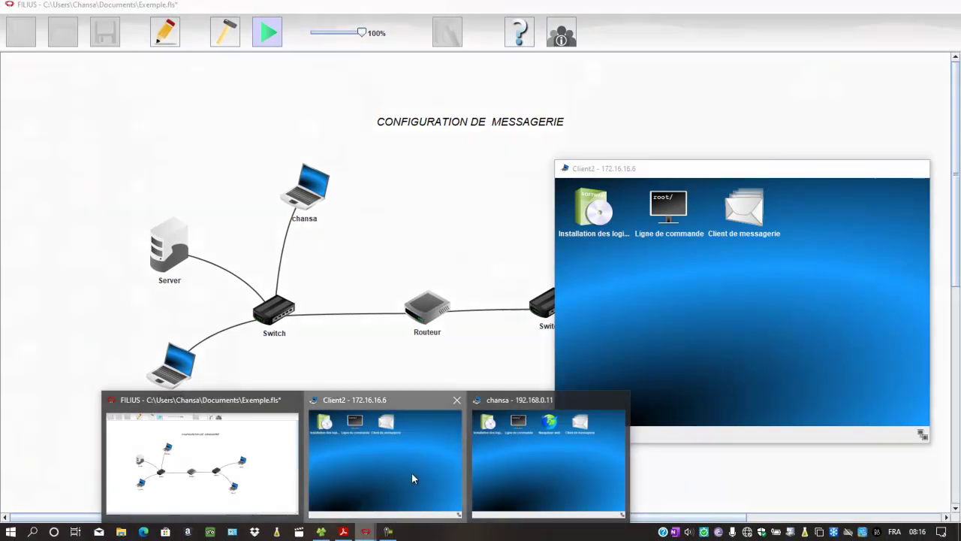
{"action": "left_click", "coordinate": [411, 479]}
{"action": "left_click", "coordinate": [916, 168]}
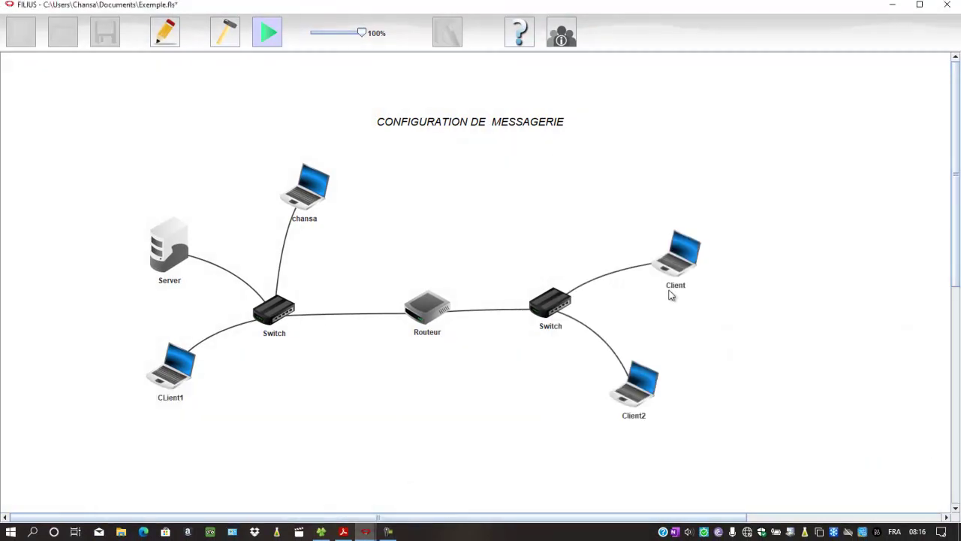
{"action": "left_click", "coordinate": [366, 531]}
{"action": "left_click", "coordinate": [492, 438]}
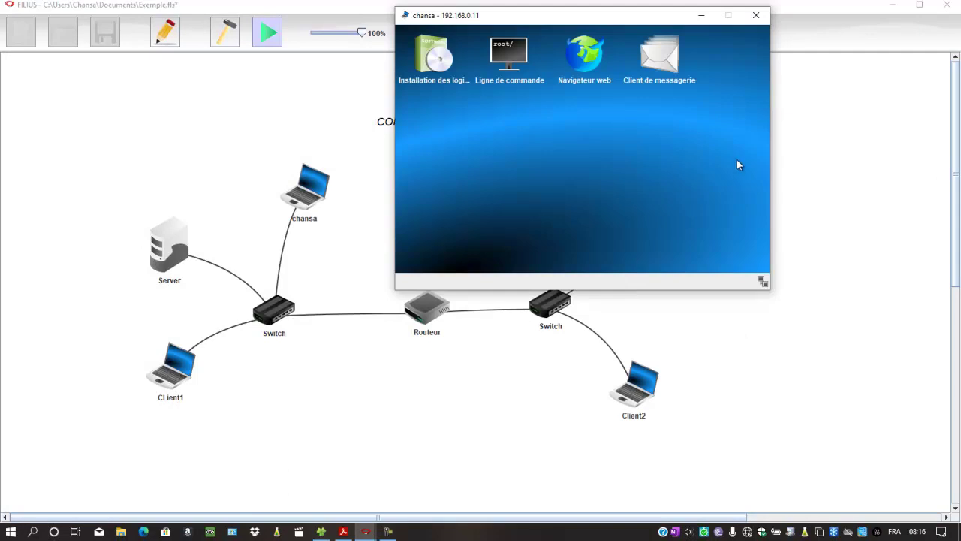
{"action": "left_click", "coordinate": [756, 15]}
- On the server's DNS server, add an A record for local.com pointing to 192.168.0.8
{"action": "left_click", "coordinate": [172, 250]}
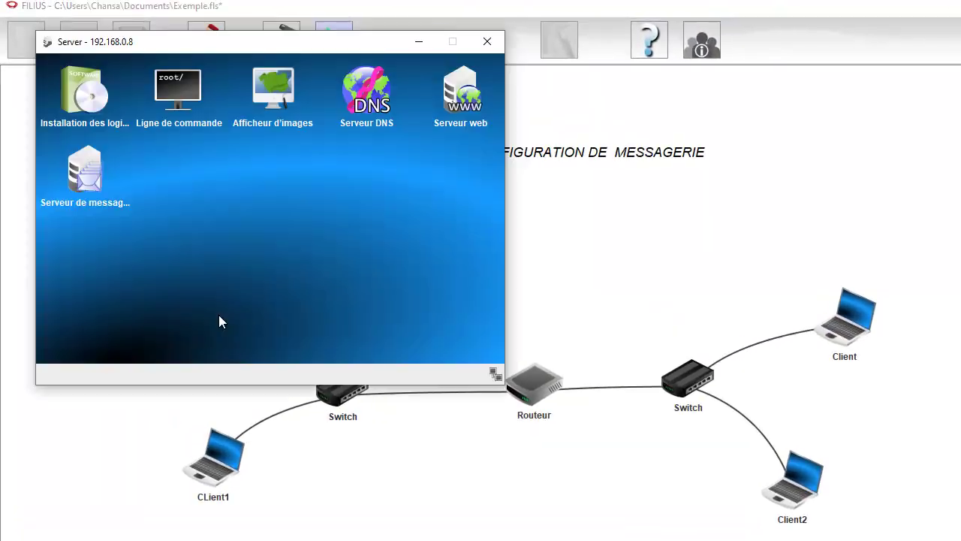
{"action": "left_click", "coordinate": [404, 119]}
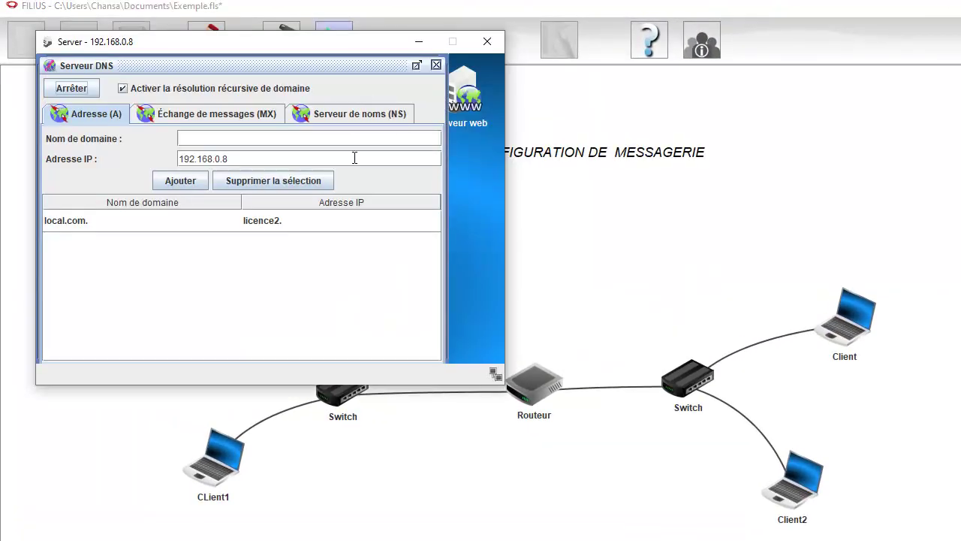
{"action": "left_click", "coordinate": [220, 141]}
{"action": "type", "text": "local.com"}
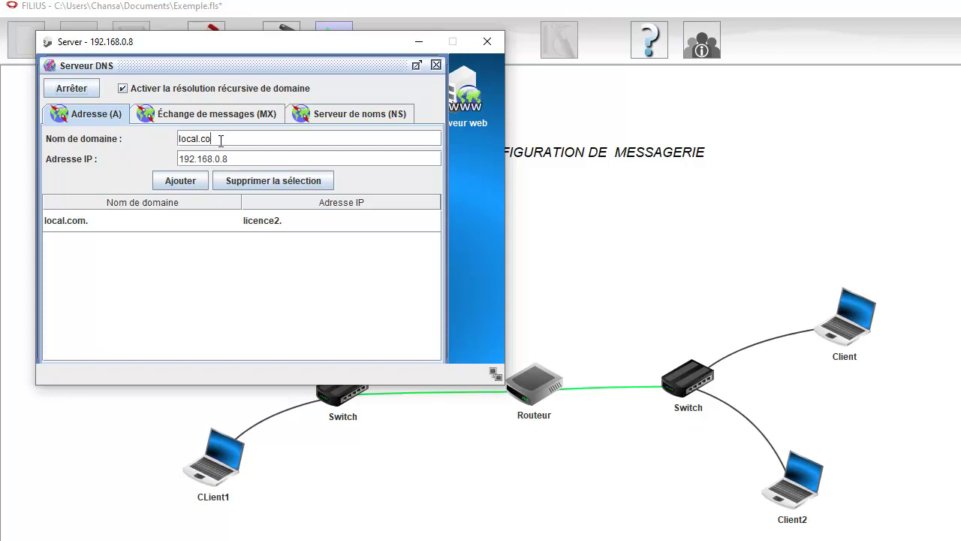
{"action": "left_click", "coordinate": [190, 181]}
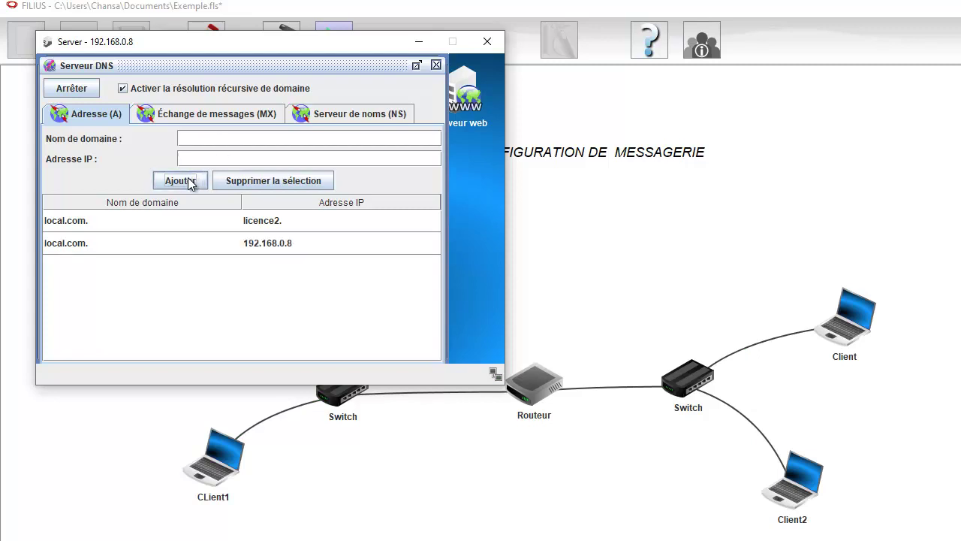
{"action": "left_click", "coordinate": [238, 244]}
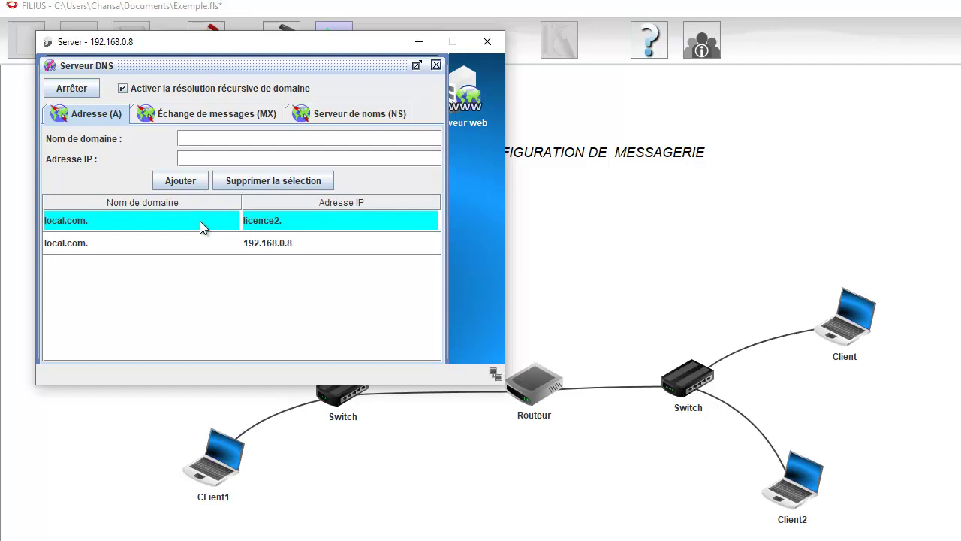
- Confirm the MX entry naming licence2. as mail server for local.com., then close the DNS server
{"action": "left_click", "coordinate": [216, 114]}
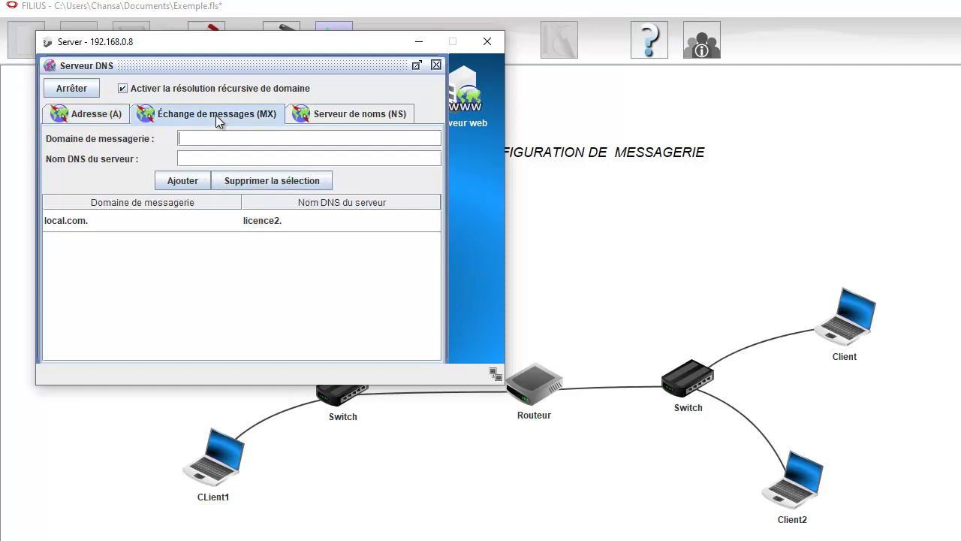
{"action": "left_click", "coordinate": [178, 136]}
{"action": "type", "text": "local"}
{"action": "key", "text": "BackSpace"}
{"action": "key", "text": "BackSpace"}
{"action": "key", "text": "BackSpace"}
{"action": "key", "text": "BackSpace"}
{"action": "key", "text": "BackSpace"}
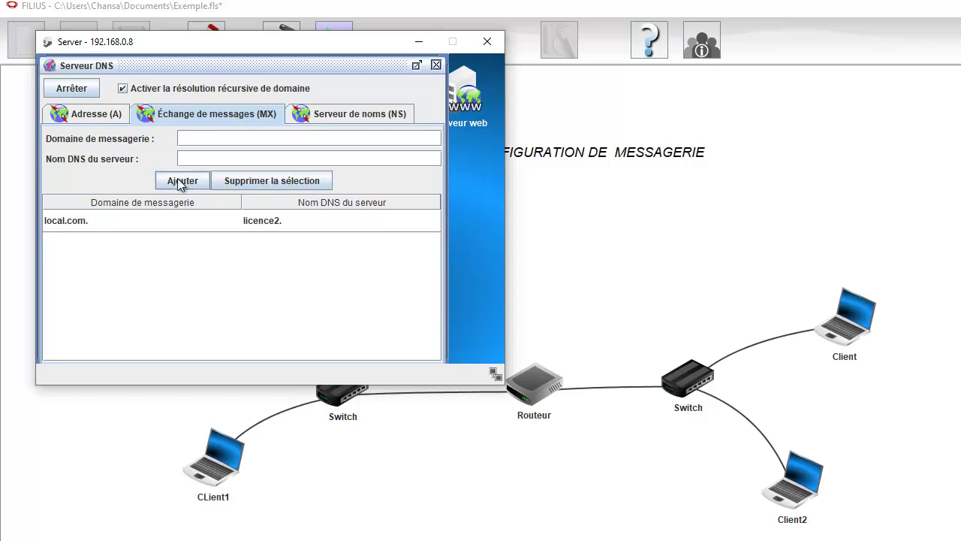
{"action": "left_click", "coordinate": [185, 214]}
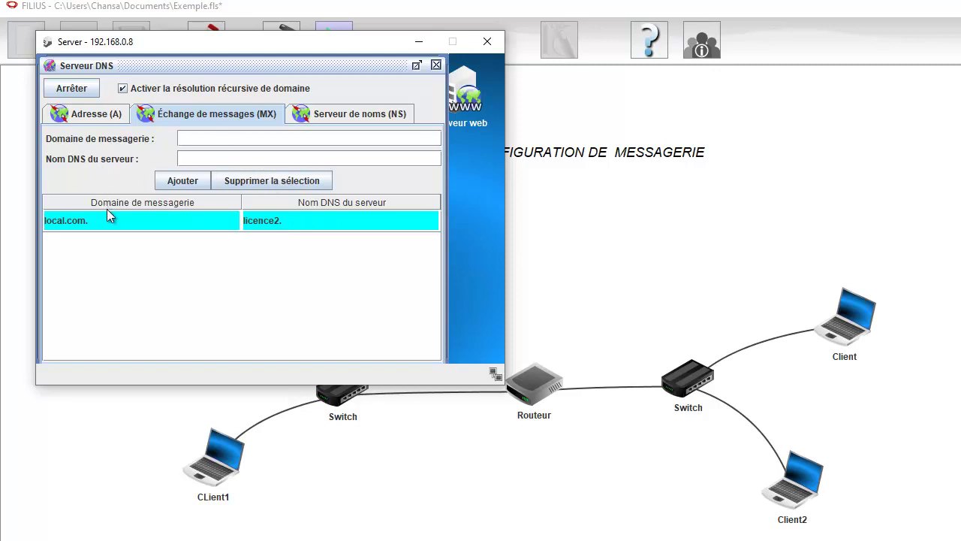
{"action": "left_click", "coordinate": [436, 65]}
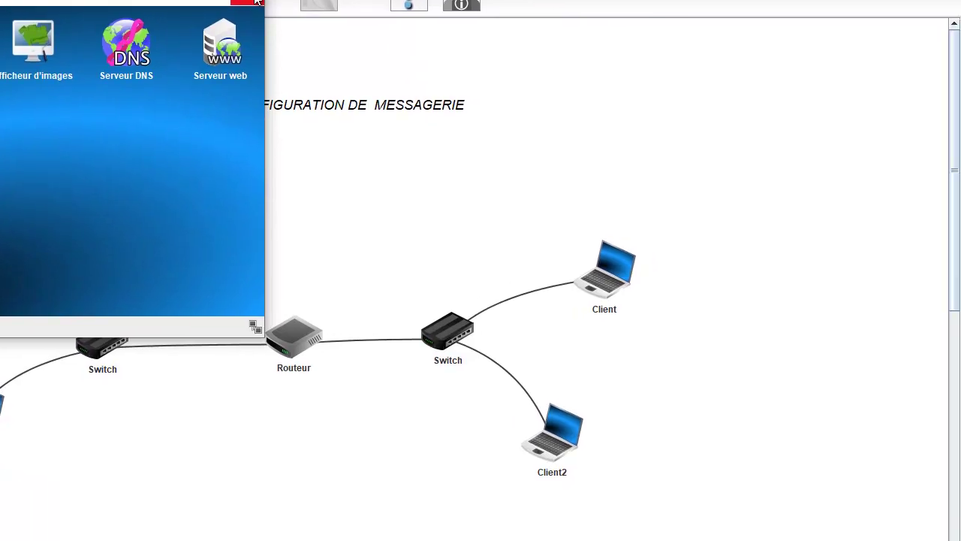
- Close the server desktop and start a new message in Client2's mail client
{"action": "left_click", "coordinate": [495, 45]}
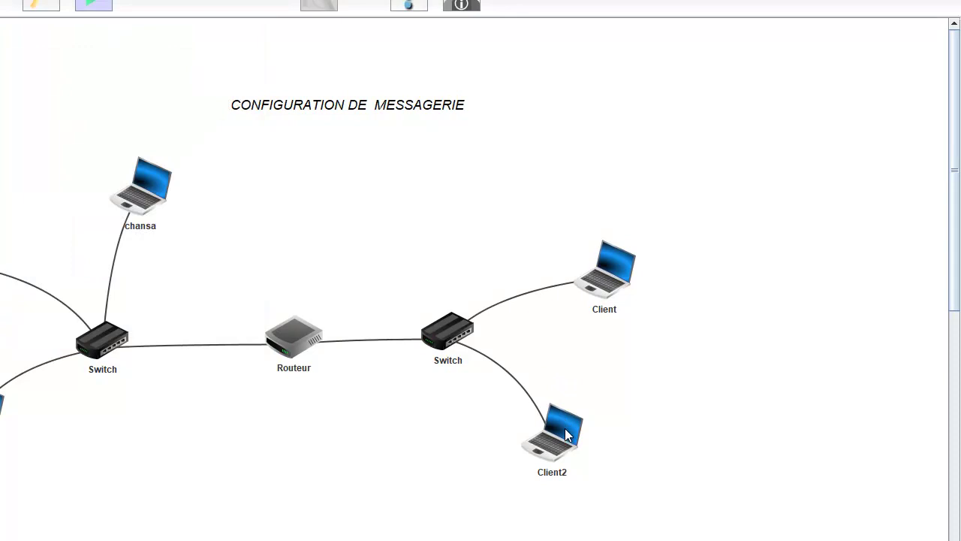
{"action": "left_click", "coordinate": [564, 424]}
{"action": "left_click", "coordinate": [694, 226]}
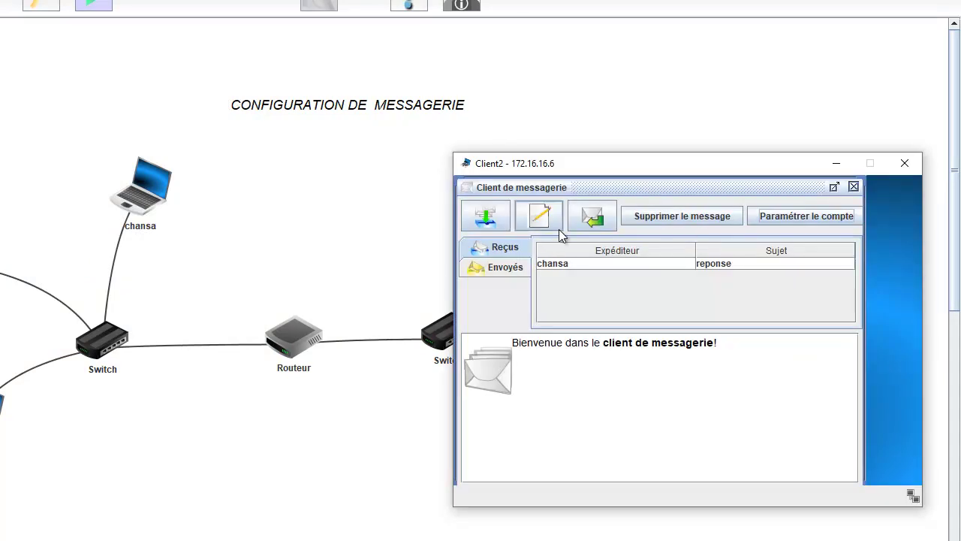
{"action": "left_click", "coordinate": [540, 218]}
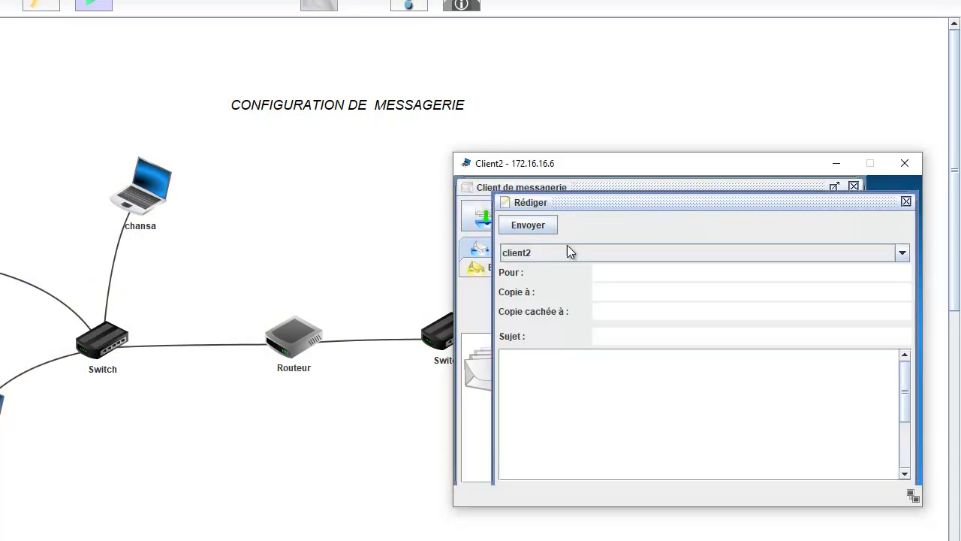
- Send chansa's local.com account a message with subject 'suite' and body 'Bonjour chansa'
{"action": "left_click", "coordinate": [639, 276]}
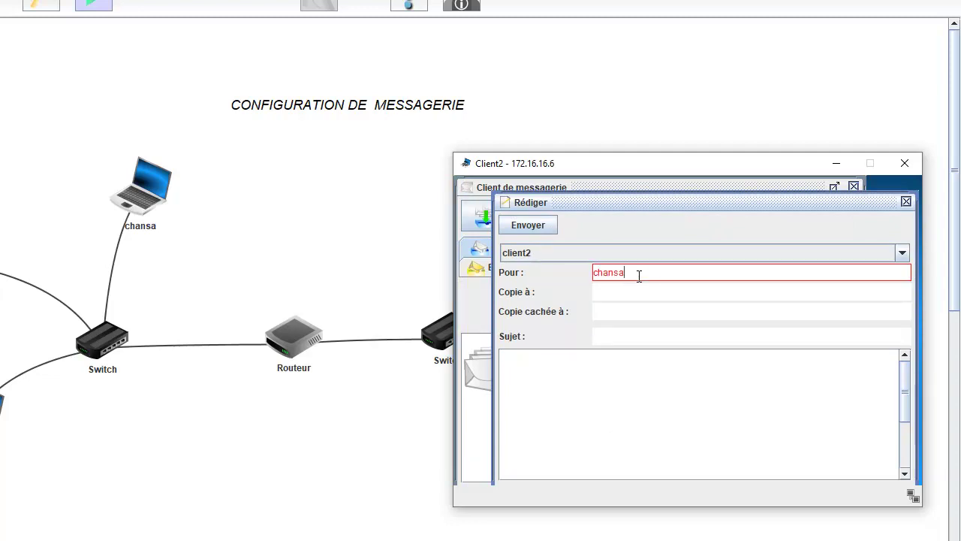
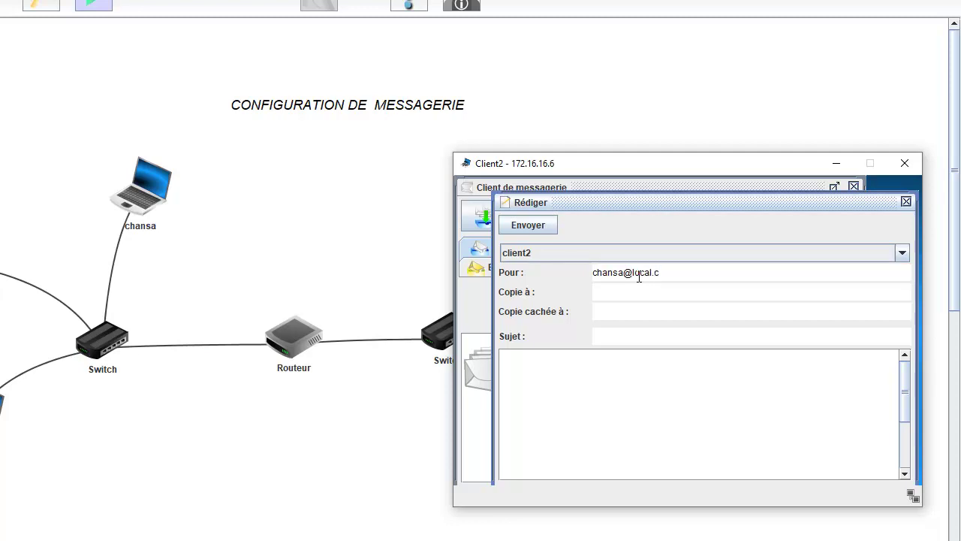
{"action": "key", "text": "BackSpace"}
{"action": "key", "text": "BackSpace"}
{"action": "left_click", "coordinate": [638, 335]}
{"action": "type", "text": "suite"}
{"action": "left_click", "coordinate": [617, 382]}
{"action": "type", "text": "Bonjour chansa"}
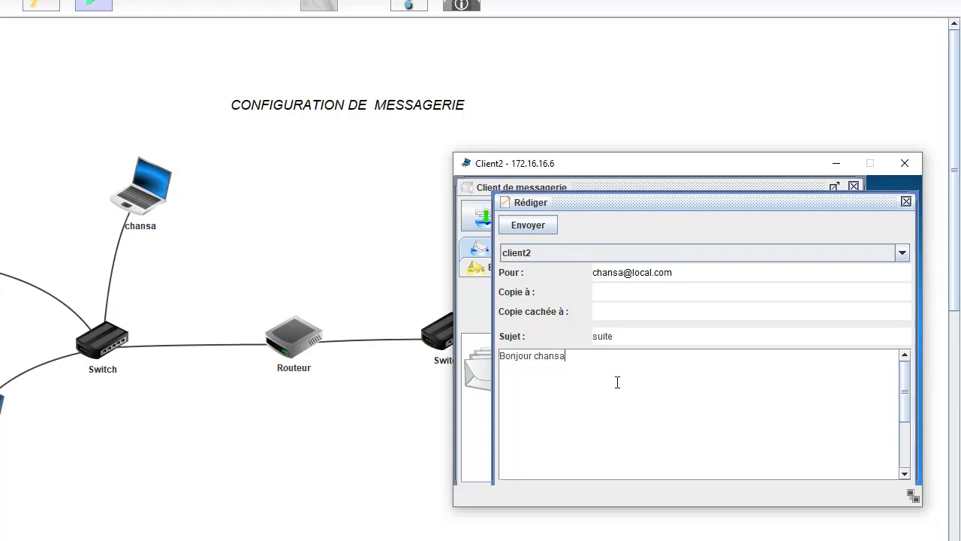
{"action": "left_click", "coordinate": [526, 225]}
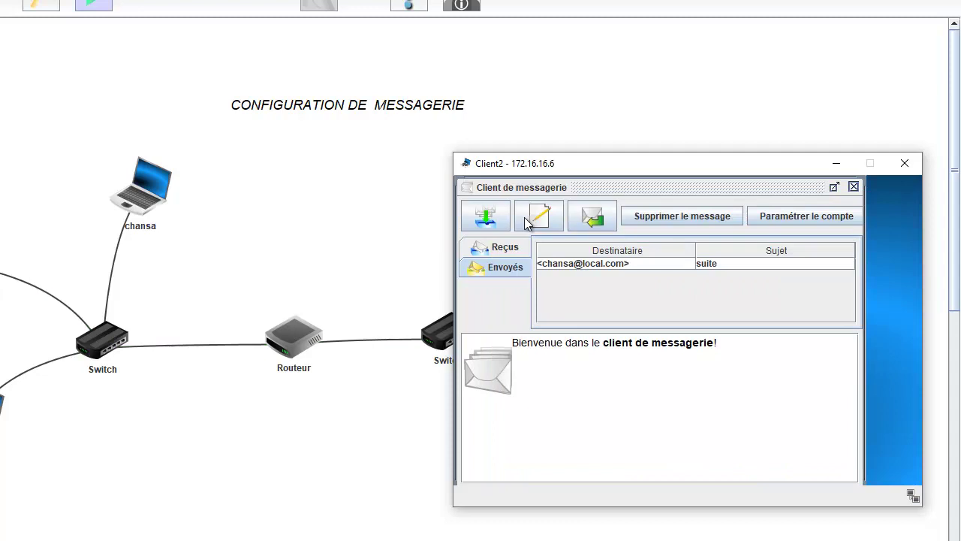
- On the laptop, fetch Client2's 'suite' message and reply 'je suis bien portant'
{"action": "left_click", "coordinate": [624, 263]}
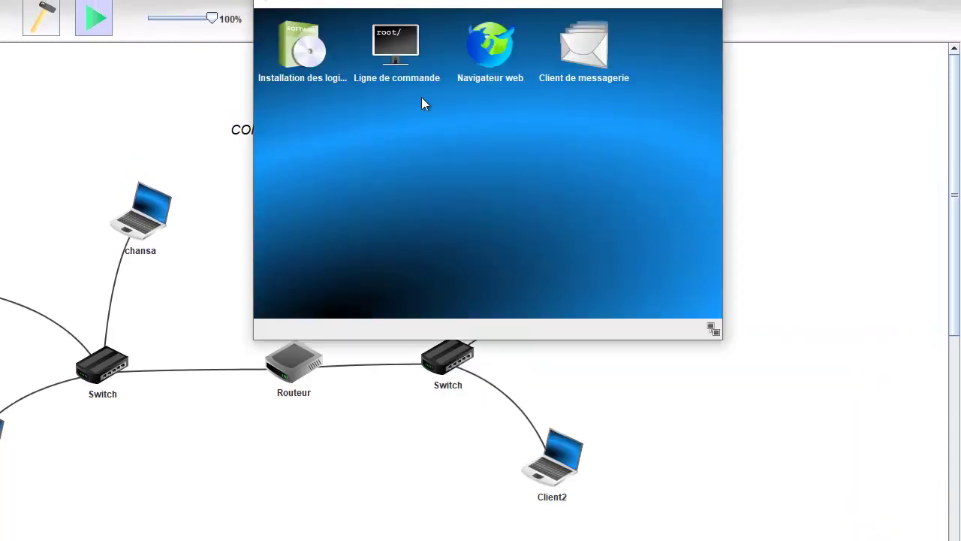
{"action": "left_click", "coordinate": [593, 47]}
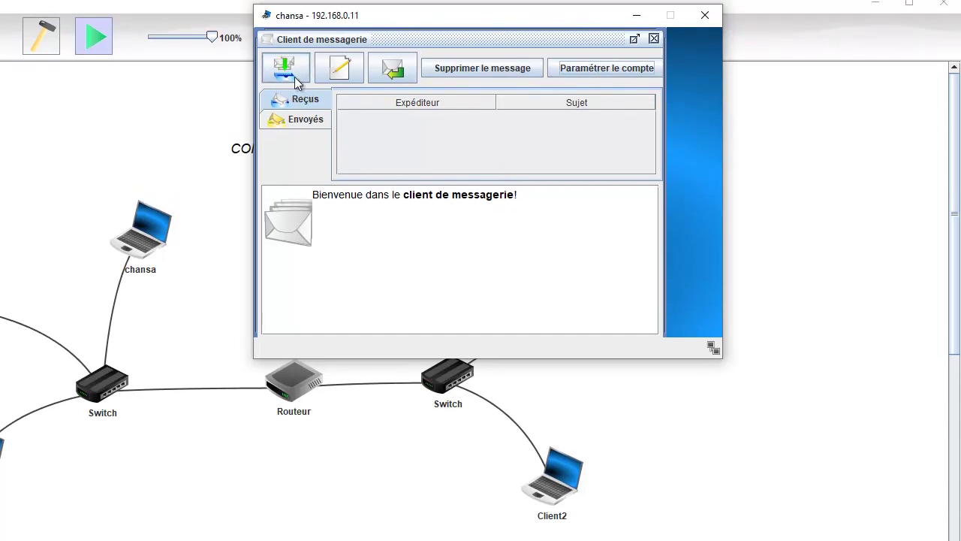
{"action": "left_click", "coordinate": [294, 79]}
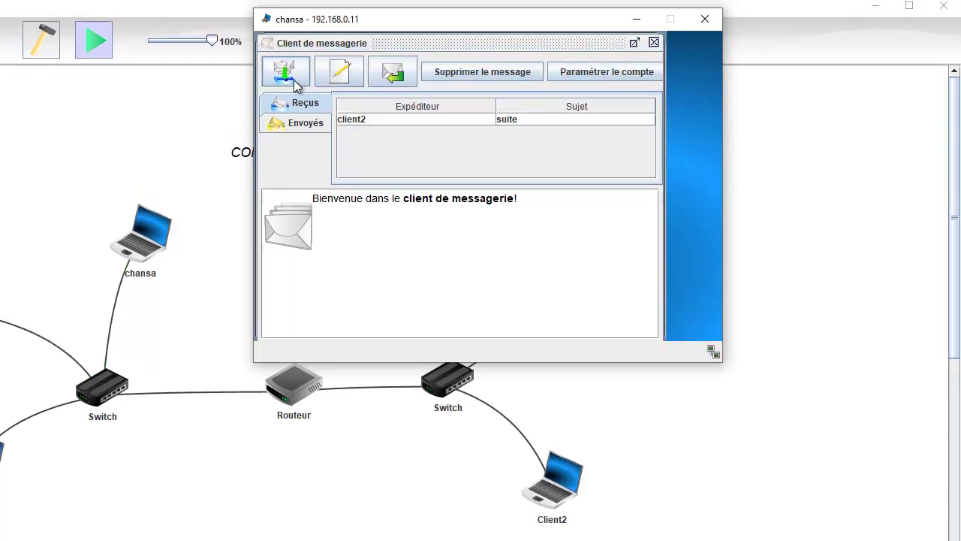
{"action": "left_click", "coordinate": [420, 120]}
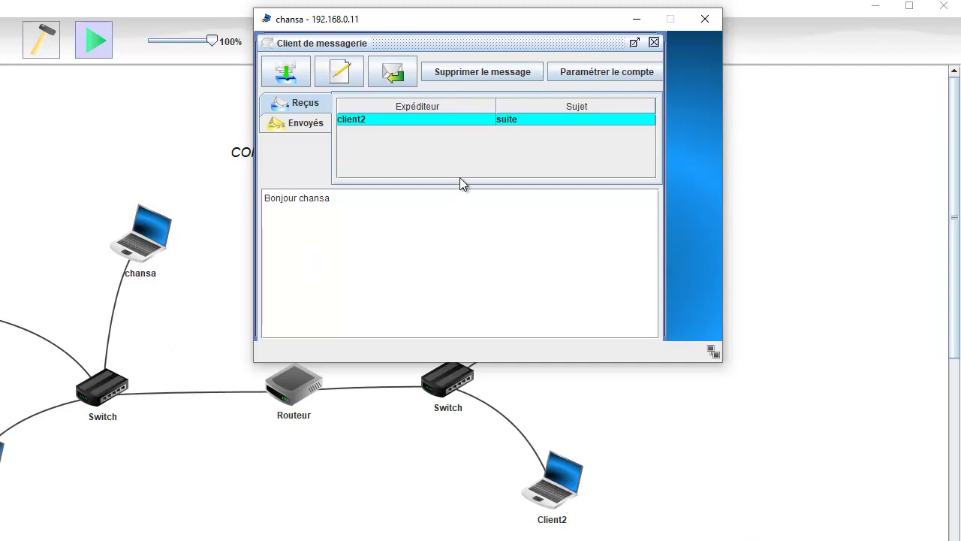
{"action": "left_click", "coordinate": [397, 78]}
{"action": "type", "text": "je suis bien portant"}
{"action": "left_click", "coordinate": [340, 81]}
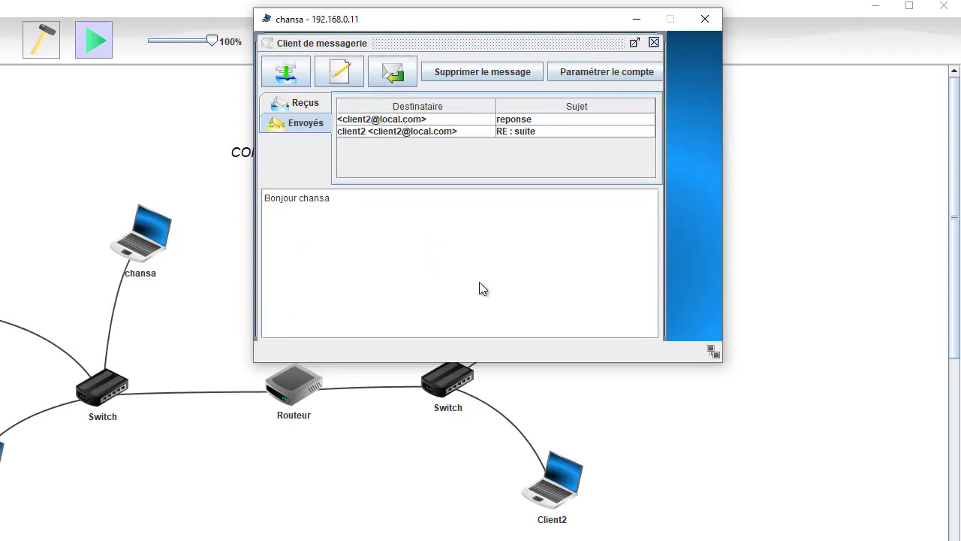
- Fetch Client2's new mail and read the 'reponse' and 'RE : suite' messages
{"action": "left_click", "coordinate": [552, 484]}
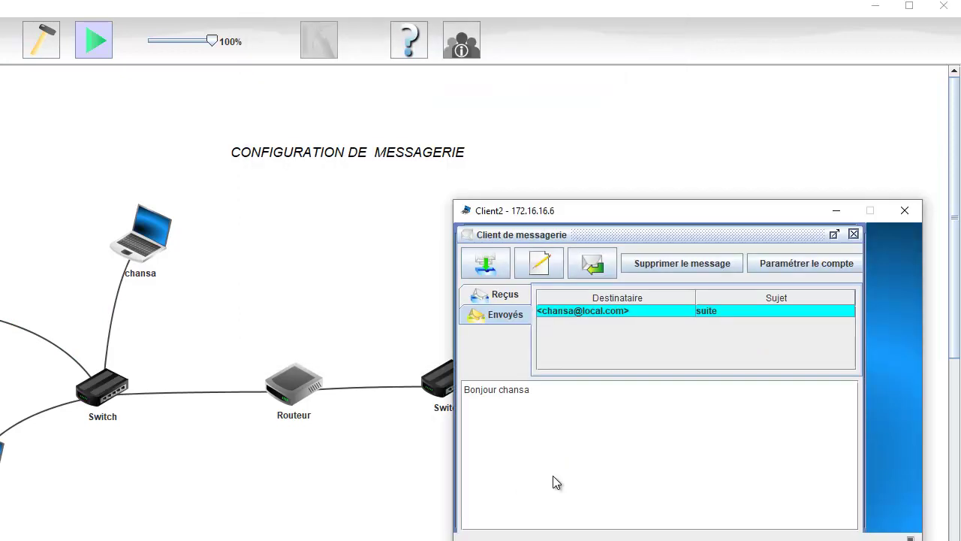
{"action": "left_click", "coordinate": [482, 263]}
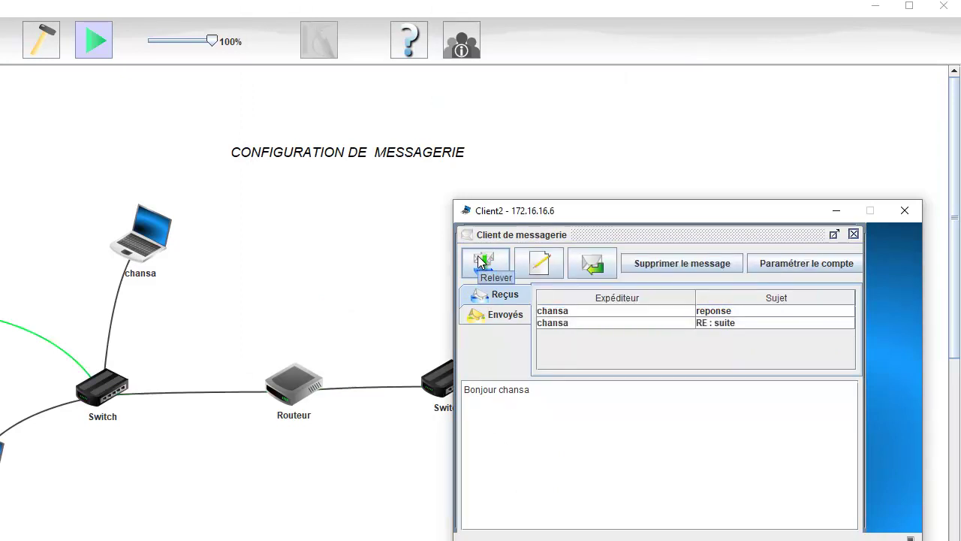
{"action": "left_click", "coordinate": [703, 310]}
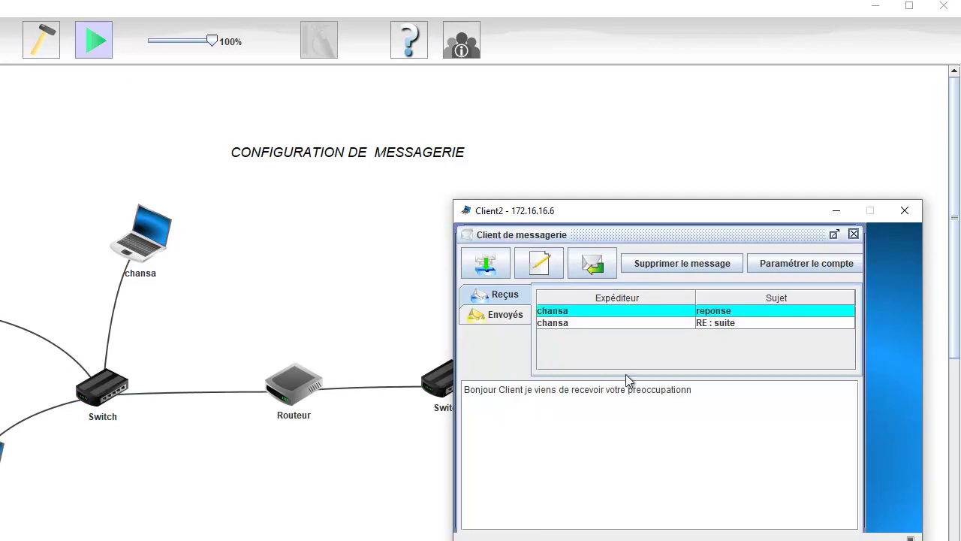
{"action": "left_click", "coordinate": [711, 323]}
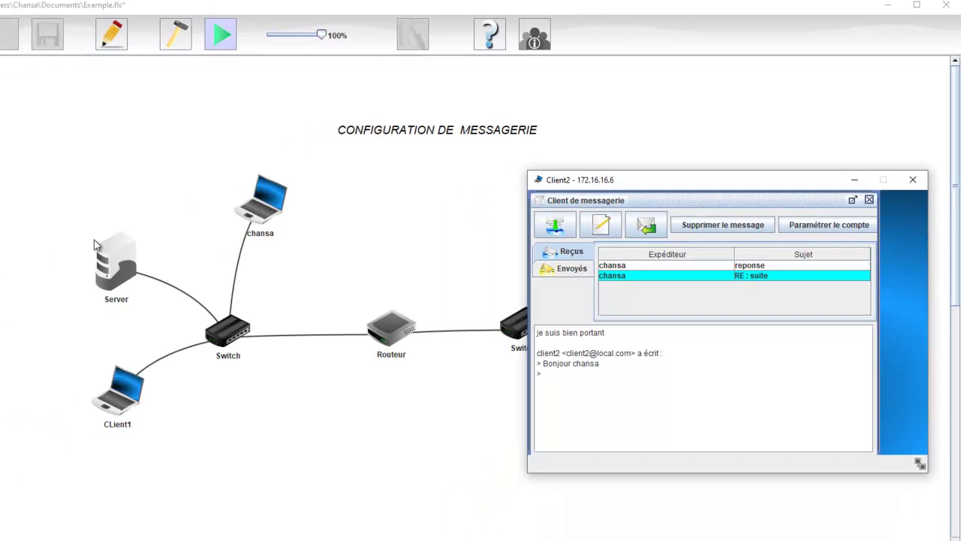
- Scroll through the Server mail server's Journal of SMTP and POP3 exchanges, then close it
{"action": "double_click", "coordinate": [112, 257]}
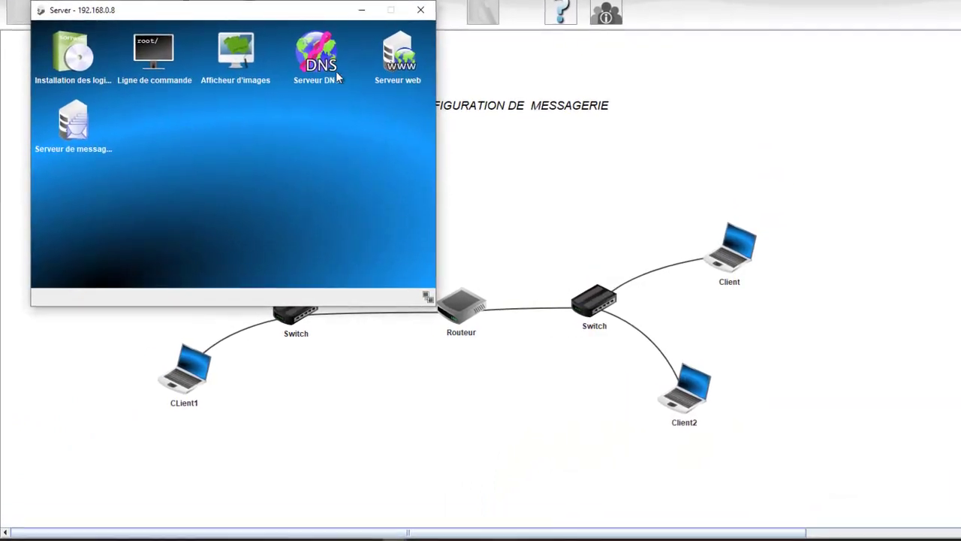
{"action": "double_click", "coordinate": [75, 128]}
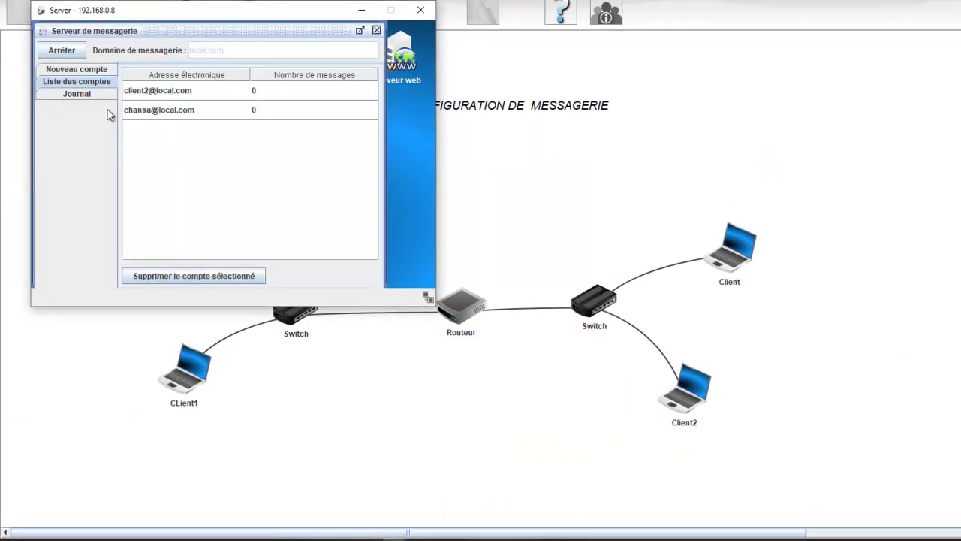
{"action": "left_click", "coordinate": [91, 95]}
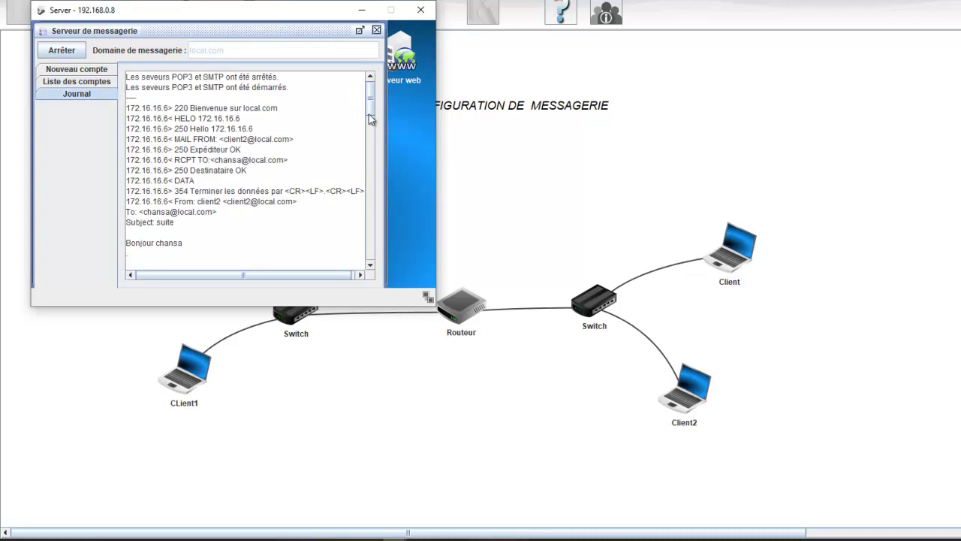
{"action": "left_click_drag", "start_coordinate": [369, 101], "coordinate": [373, 80]}
{"action": "left_click_drag", "start_coordinate": [125, 243], "coordinate": [184, 243]}
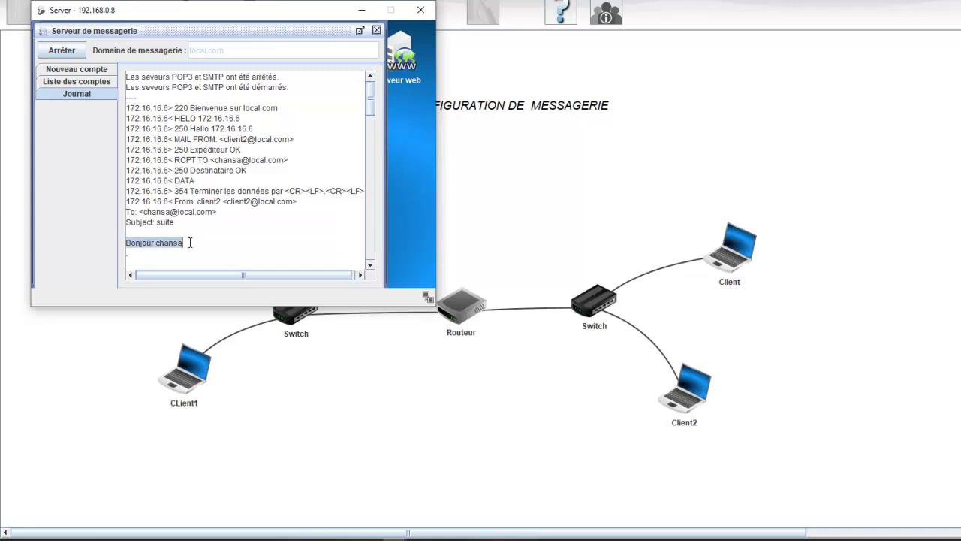
{"action": "mouse_move", "coordinate": [369, 100]}
{"action": "left_mouse_down"}
{"action": "mouse_move", "coordinate": [370, 164]}
{"action": "mouse_move", "coordinate": [368, 116]}
{"action": "left_mouse_up"}
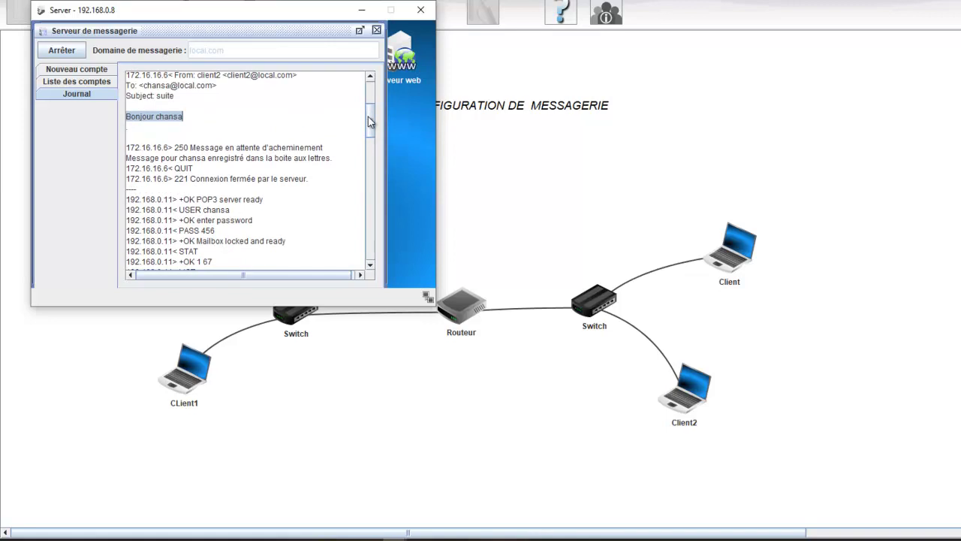
{"action": "left_click_drag", "start_coordinate": [368, 116], "coordinate": [365, 88]}
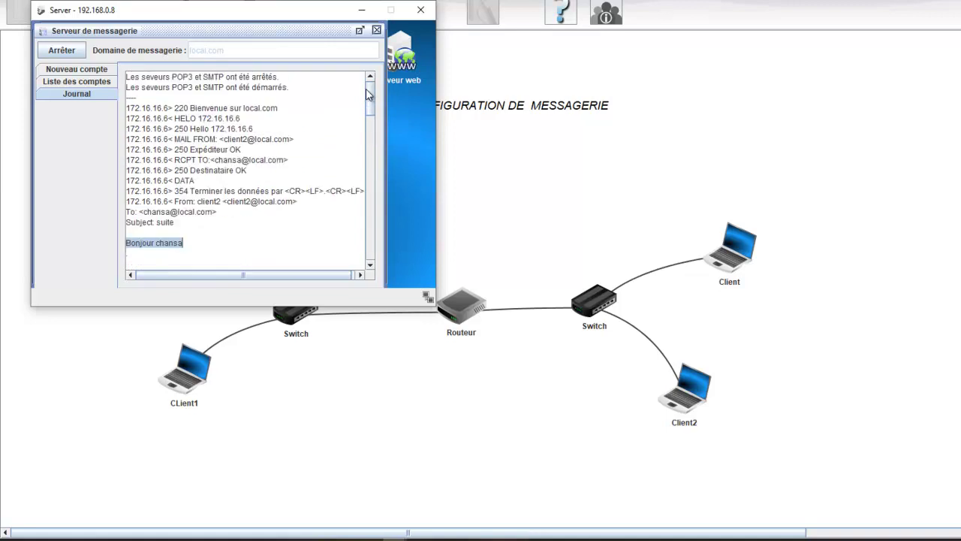
{"action": "left_click", "coordinate": [377, 31]}
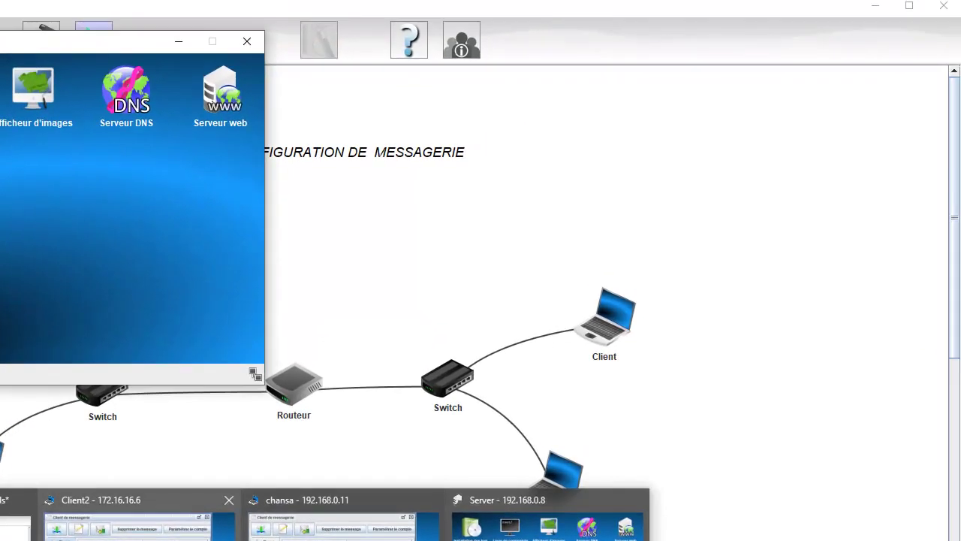
- Bring chansa's mail client window back in front of the network diagram
{"action": "left_click", "coordinate": [538, 421]}
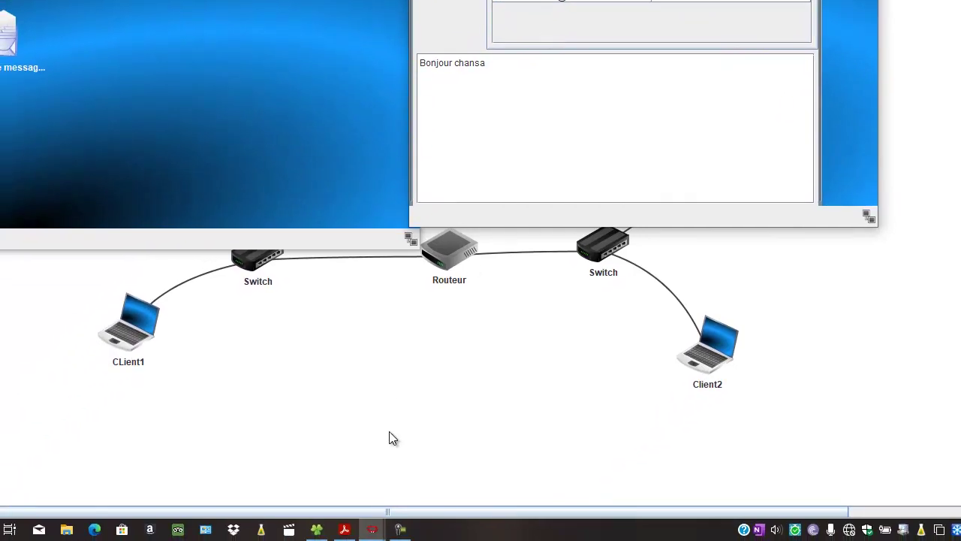
{"action": "left_click", "coordinate": [400, 529]}
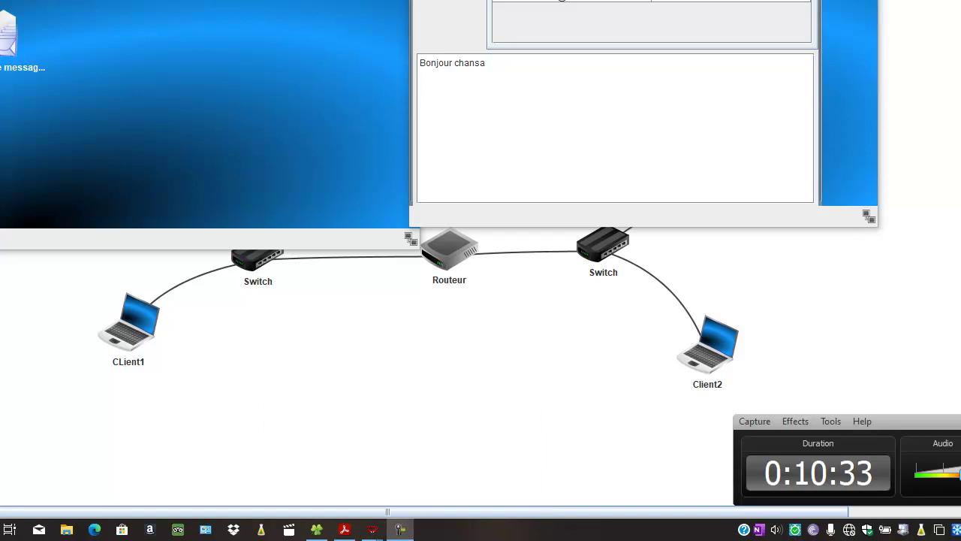